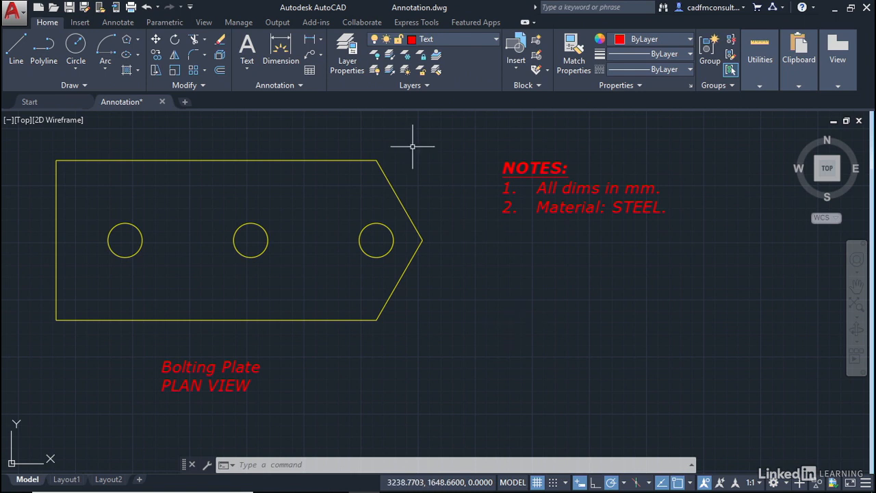
Open the Dimension Style Manager to examine the drawing's existing dimension styles, and close it without changes
{"action": "left_click", "coordinate": [119, 23]}
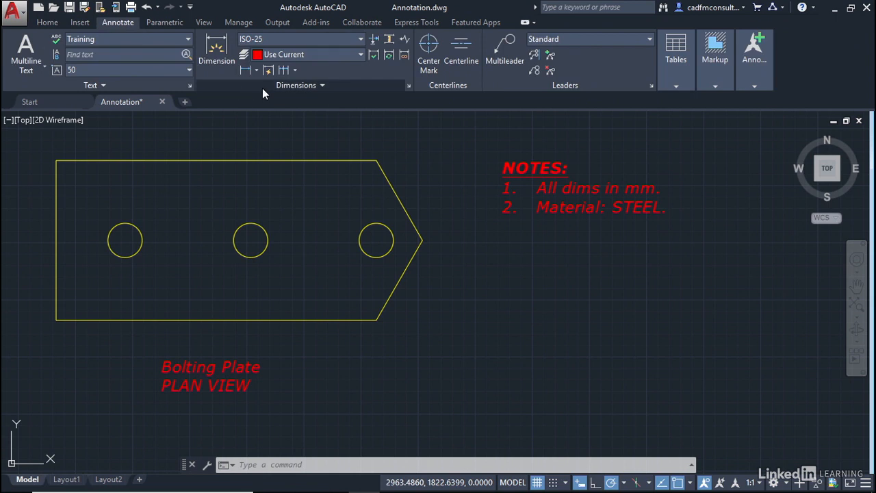
{"action": "left_click", "coordinate": [410, 88]}
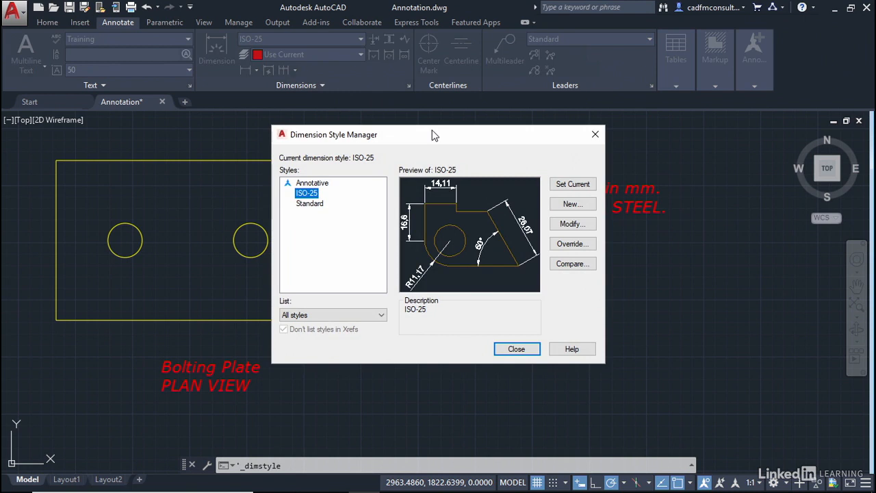
{"action": "left_click", "coordinate": [518, 349]}
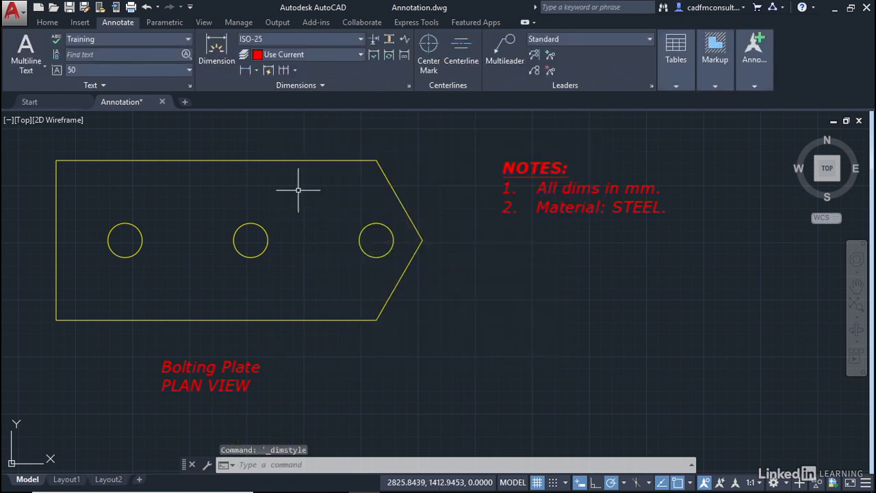
{"action": "left_click", "coordinate": [44, 23]}
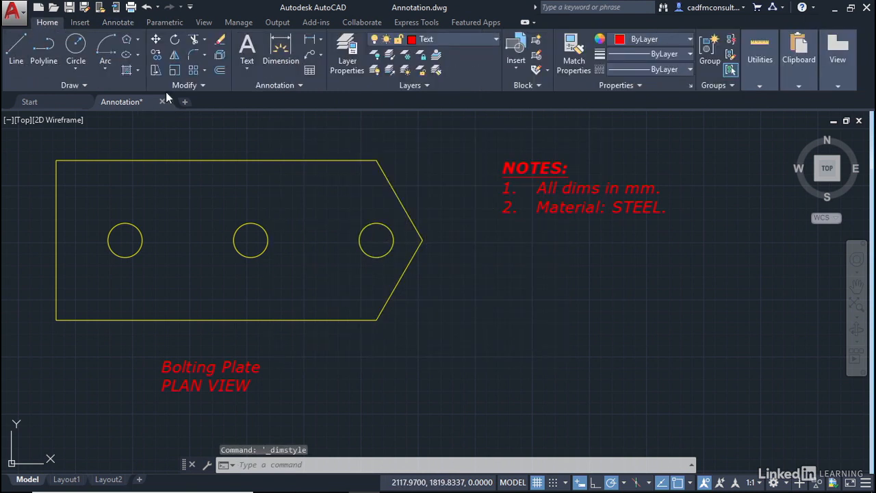
{"action": "left_click", "coordinate": [299, 86]}
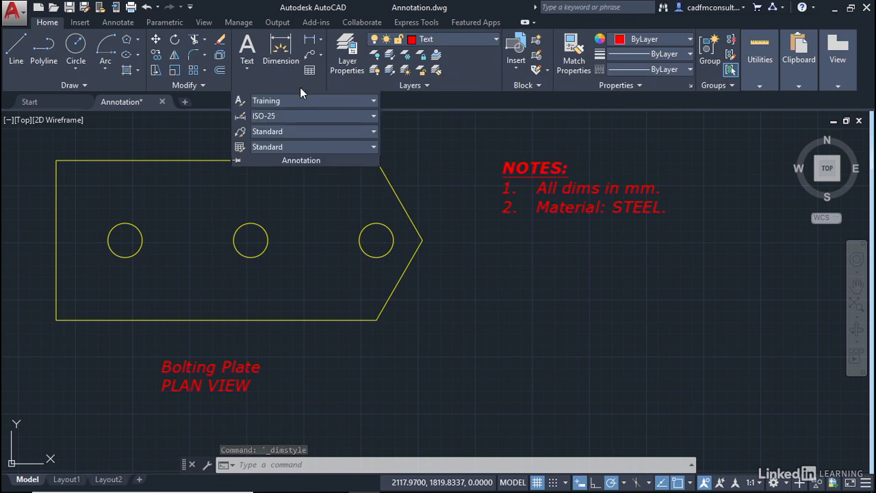
{"action": "left_click", "coordinate": [239, 118]}
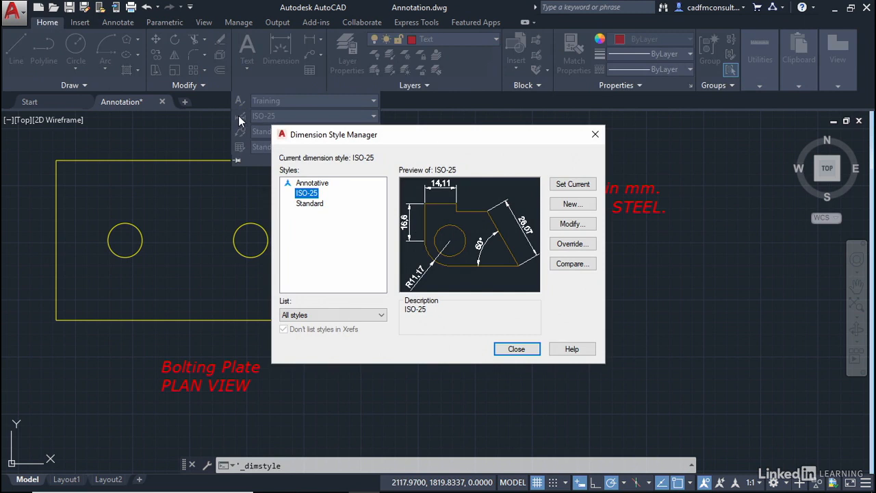
{"action": "left_click", "coordinate": [519, 351]}
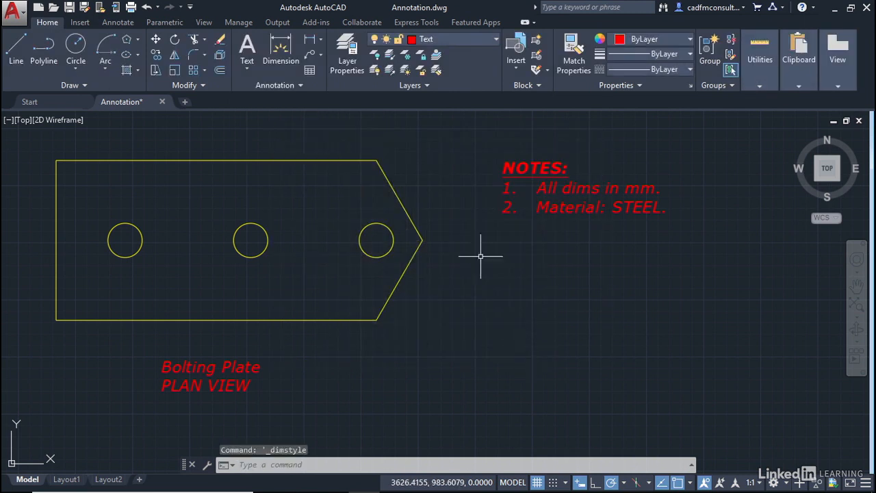
Set the dimension layer override so that new dimensions are placed on the Dimensions layer
{"action": "left_click", "coordinate": [117, 23]}
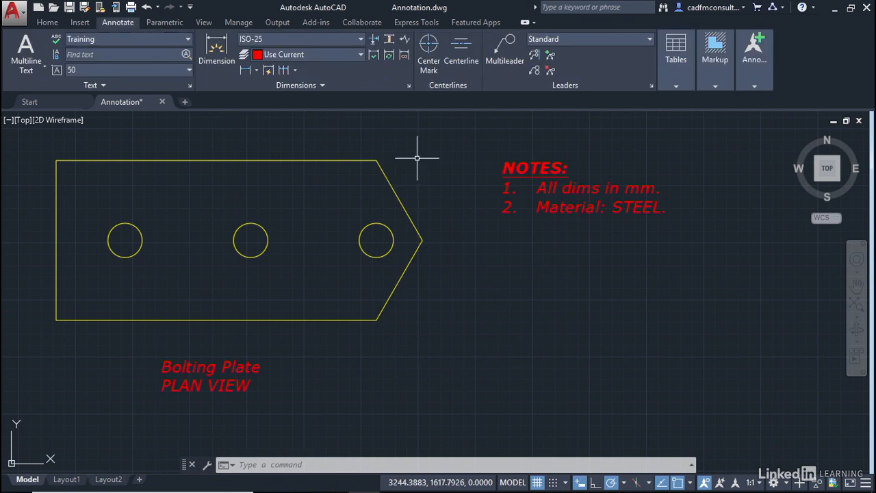
{"action": "left_click", "coordinate": [360, 55]}
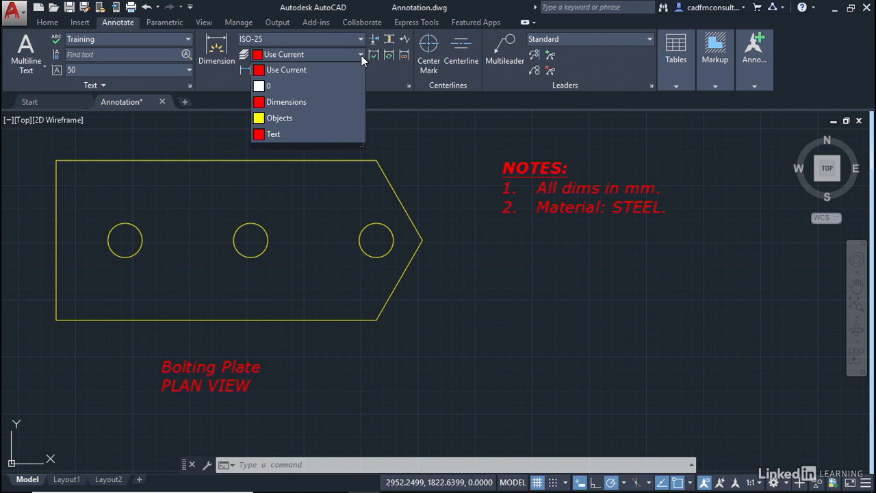
{"action": "left_click", "coordinate": [303, 104]}
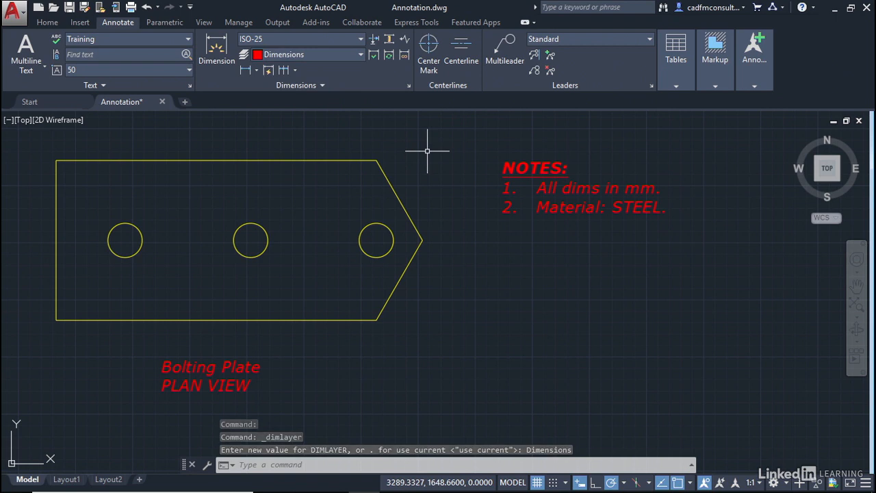
{"action": "left_click", "coordinate": [48, 25]}
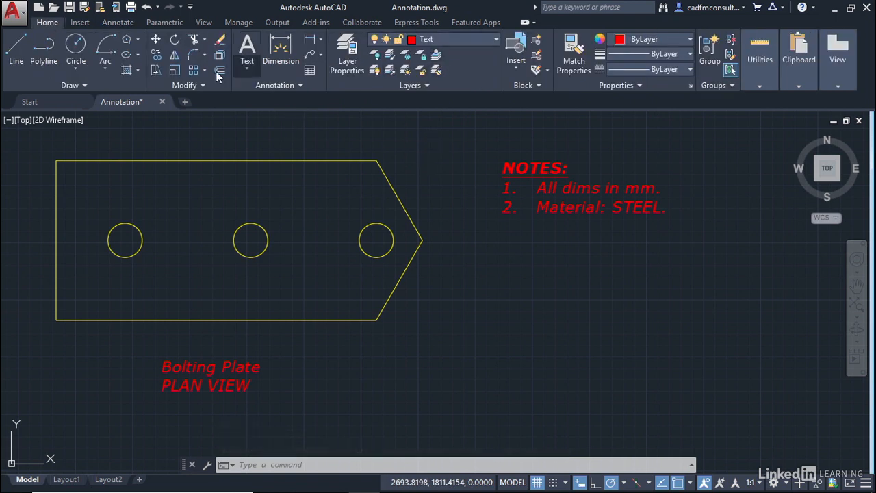
Create a new dimension style named Training, based on ISO-25 and used for all dimensions
{"action": "left_click", "coordinate": [119, 23]}
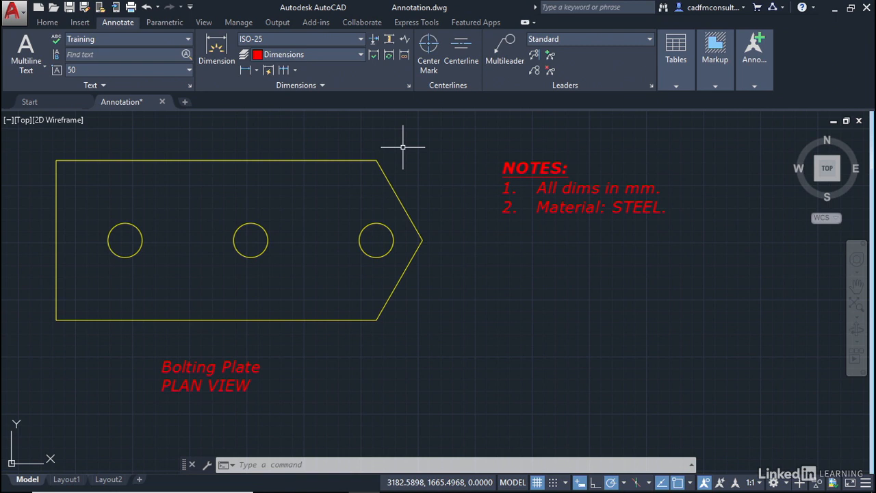
{"action": "left_click", "coordinate": [407, 86]}
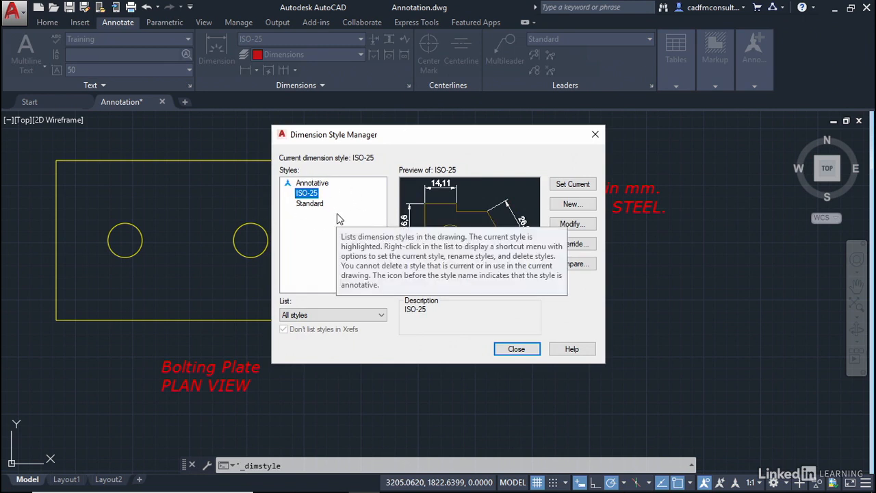
{"action": "left_click", "coordinate": [569, 204]}
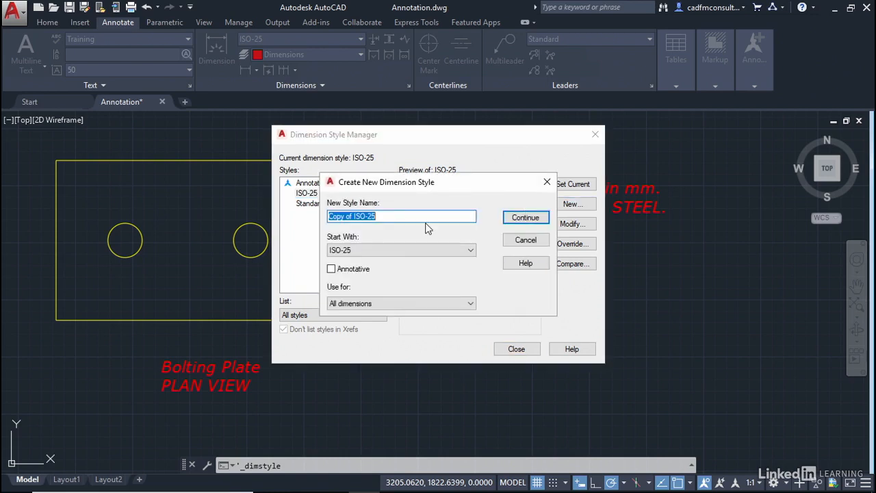
{"action": "type", "text": "Training"}
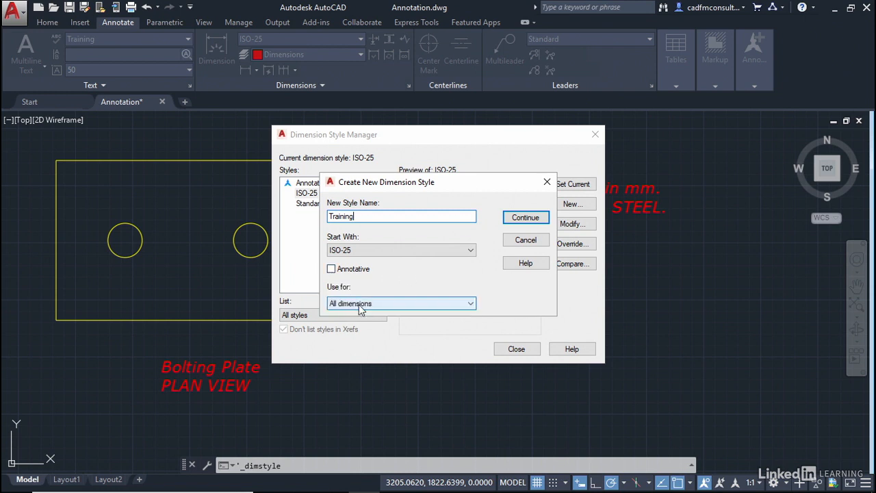
{"action": "left_click", "coordinate": [515, 219]}
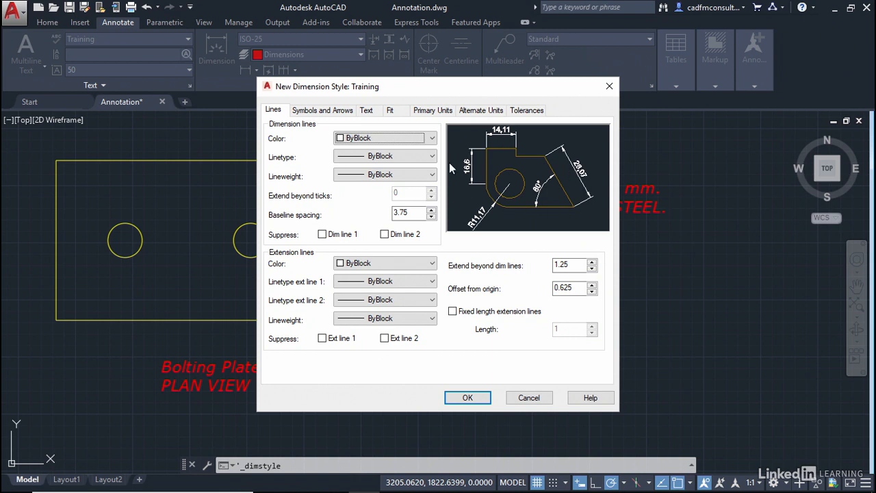
Set the dimension lines' color, linetype and lineweight to ByLayer and the baseline spacing to 10
{"action": "left_click", "coordinate": [432, 138]}
{"action": "left_click", "coordinate": [357, 151]}
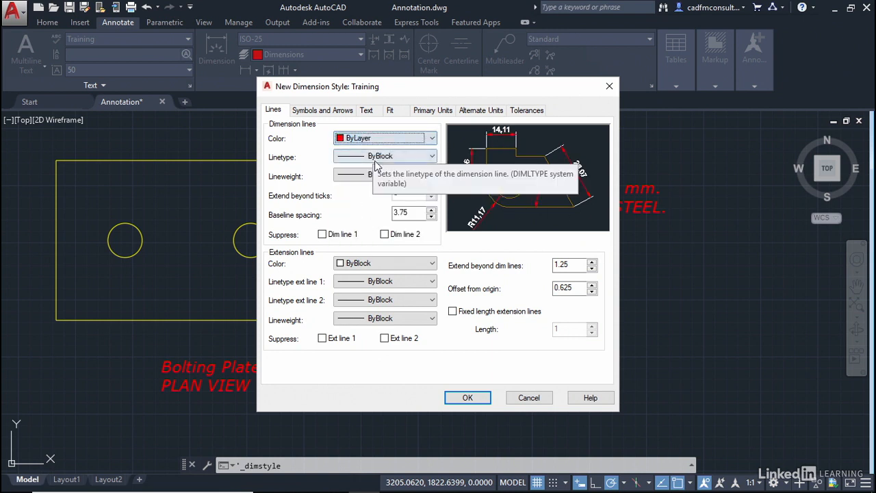
{"action": "left_click", "coordinate": [384, 156]}
{"action": "left_click", "coordinate": [385, 169]}
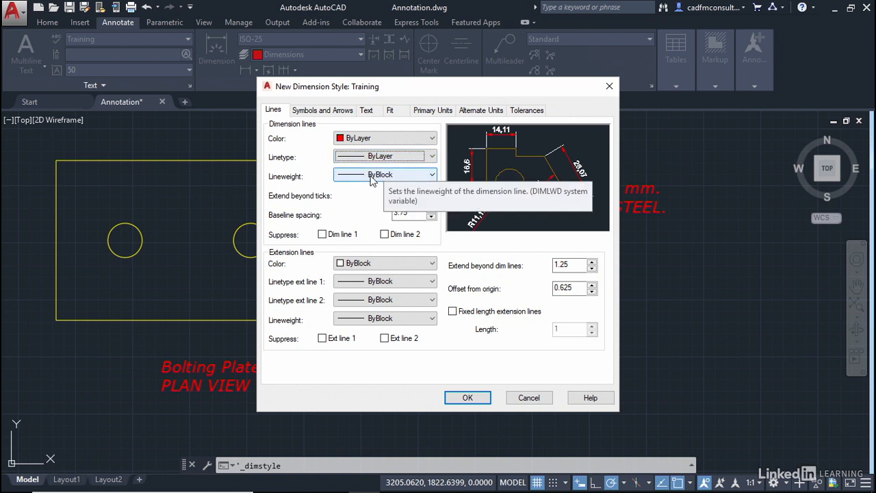
{"action": "left_click", "coordinate": [375, 175]}
{"action": "left_click", "coordinate": [376, 188]}
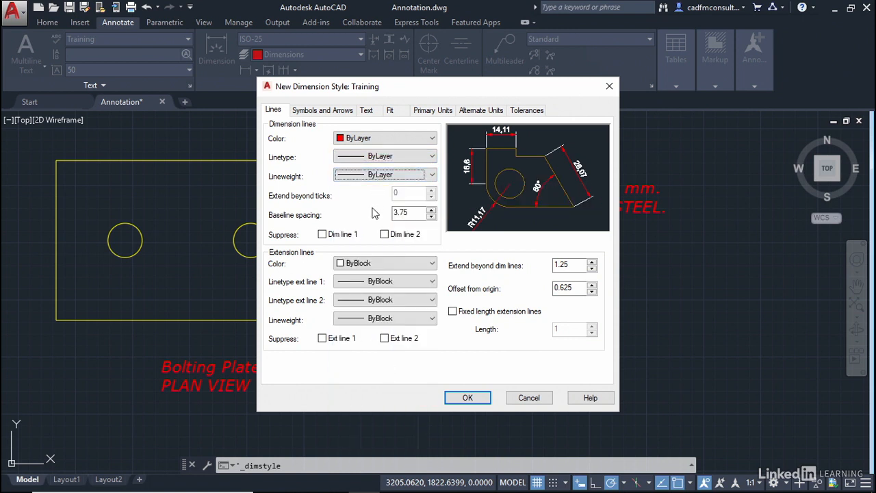
{"action": "double_click", "coordinate": [425, 214]}
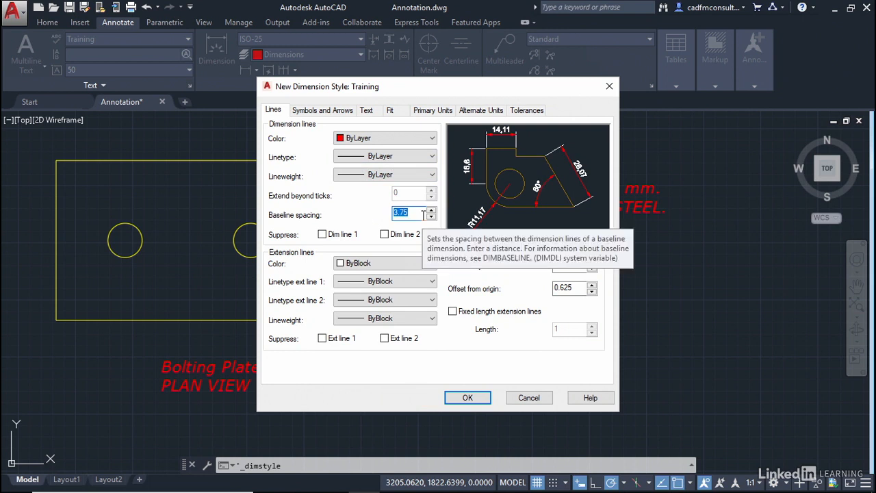
{"action": "type", "text": "10"}
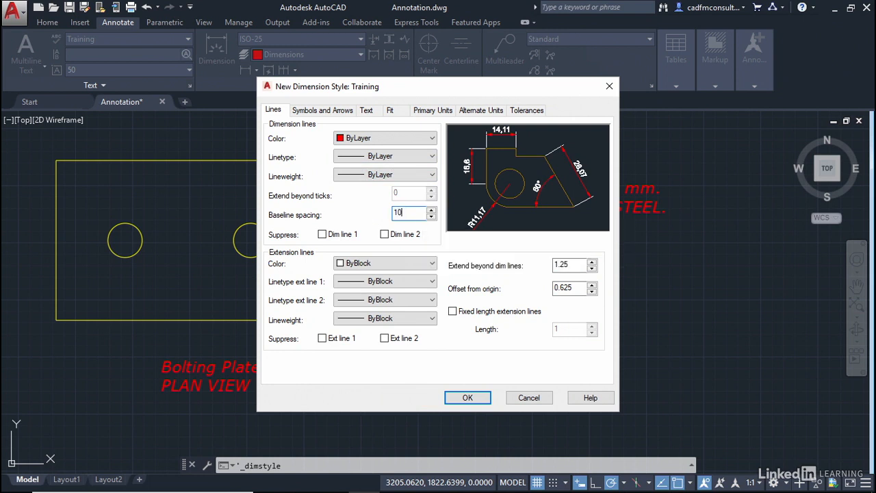
Set the extension lines' color, both extension line linetypes and the lineweight to ByLayer
{"action": "left_click", "coordinate": [339, 264]}
{"action": "left_click", "coordinate": [385, 277]}
{"action": "left_click", "coordinate": [383, 281]}
{"action": "left_click", "coordinate": [380, 291]}
{"action": "left_click", "coordinate": [382, 299]}
{"action": "left_click", "coordinate": [378, 312]}
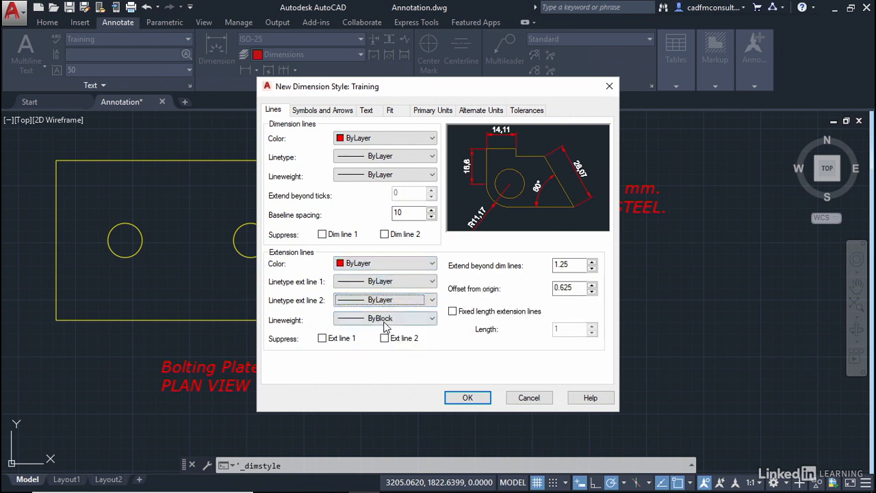
{"action": "left_click", "coordinate": [383, 319]}
{"action": "left_click", "coordinate": [400, 39]}
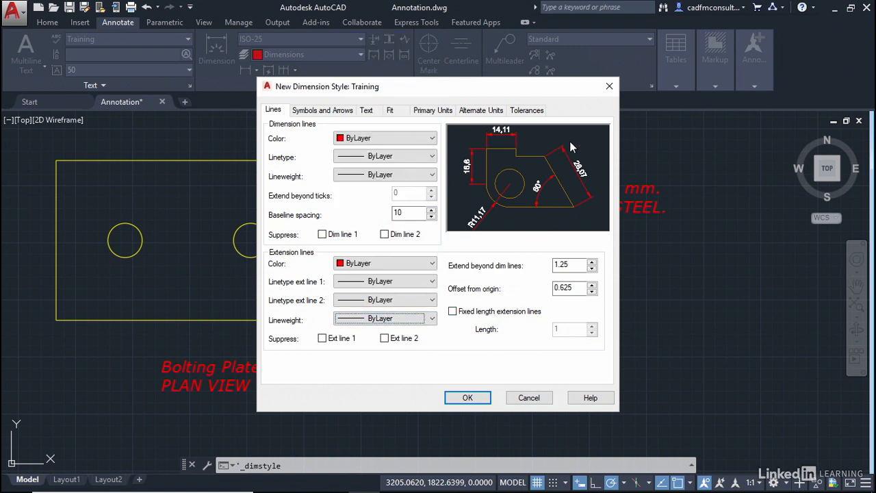
Set the extension lines to extend 2 beyond the dimension lines, with an offset from origin of 4
{"action": "double_click", "coordinate": [569, 266]}
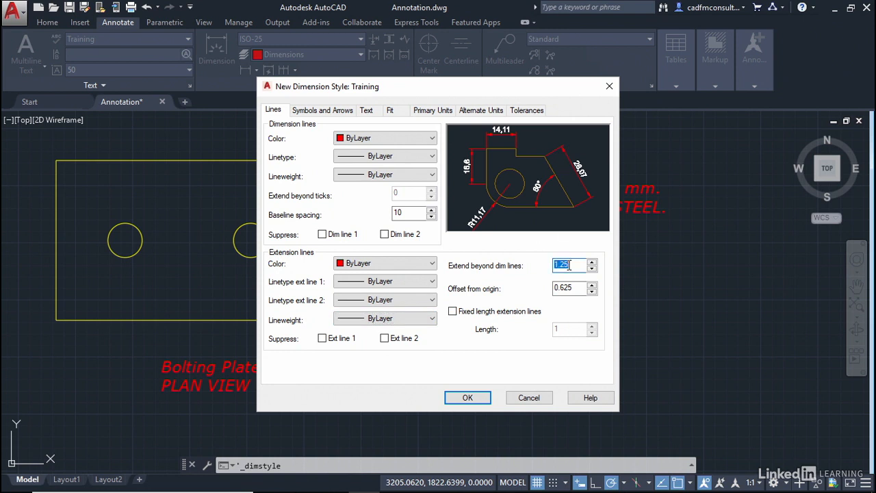
{"action": "type", "text": "2"}
{"action": "key", "text": "Tab"}
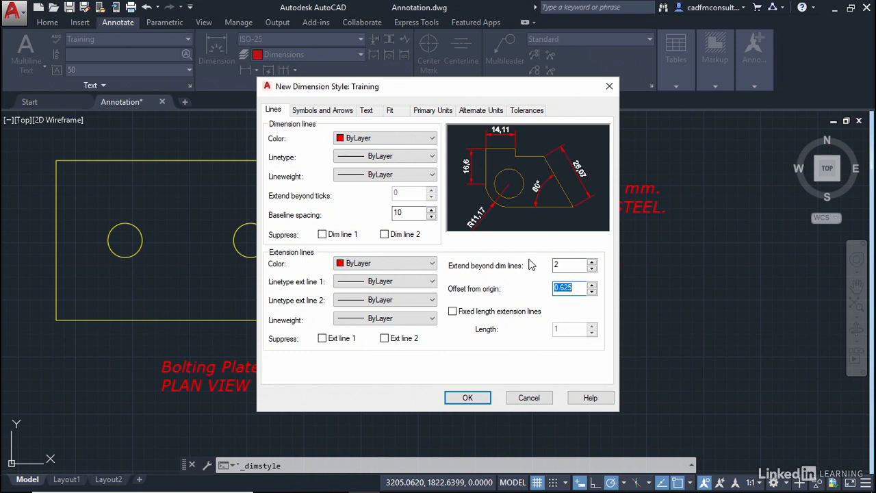
{"action": "type", "text": "4"}
{"action": "left_click", "coordinate": [531, 313]}
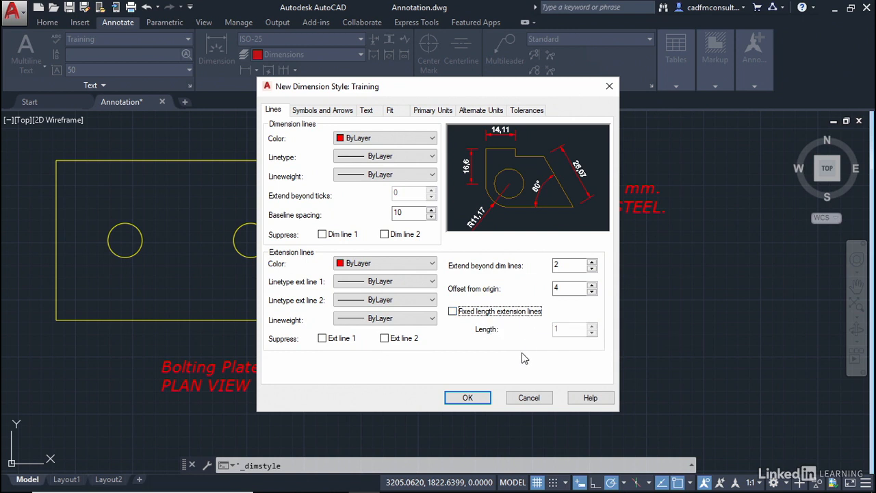
Set the first arrowhead of the Training style to Closed filled and the leader arrowhead to Dot
{"action": "left_click", "coordinate": [326, 116]}
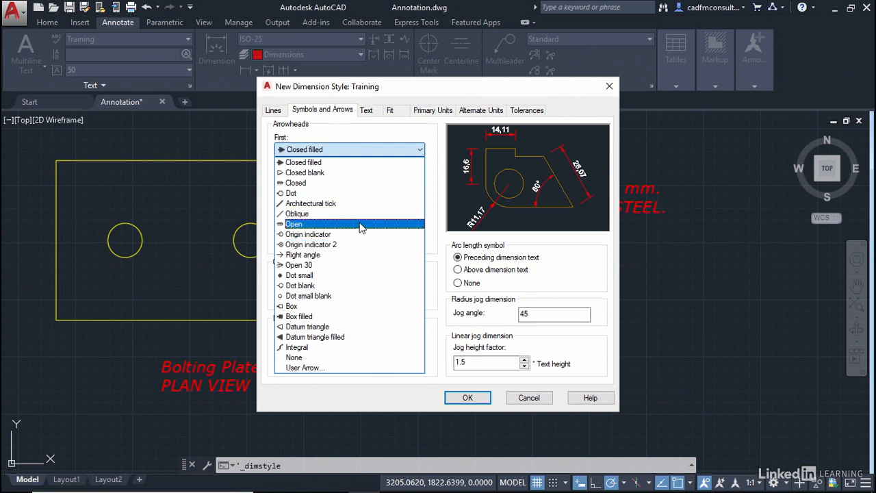
{"action": "left_click", "coordinate": [310, 164]}
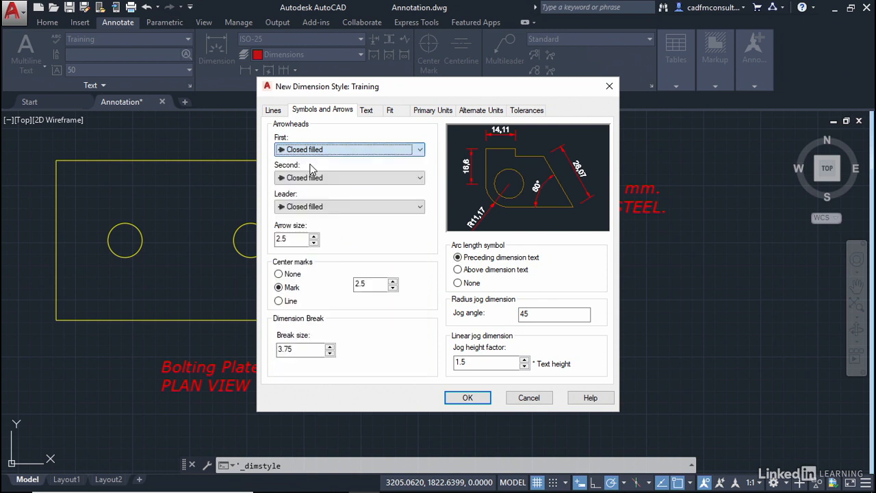
{"action": "left_click", "coordinate": [341, 207]}
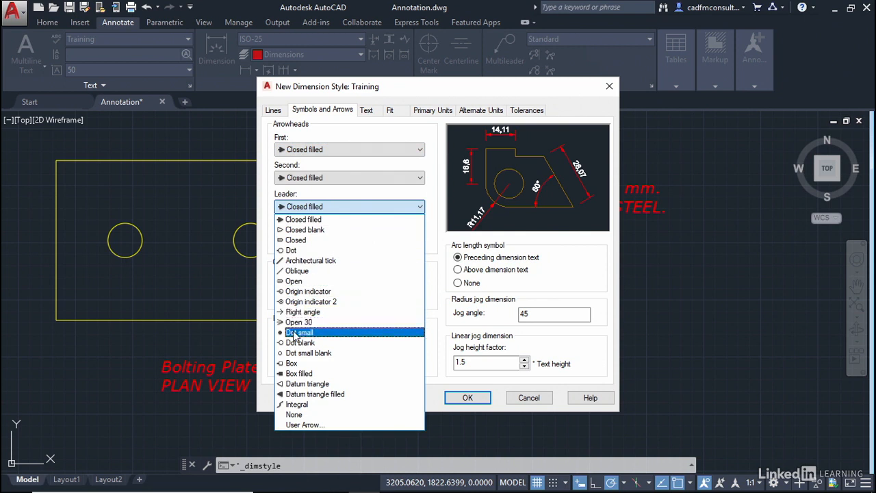
{"action": "left_click", "coordinate": [293, 250]}
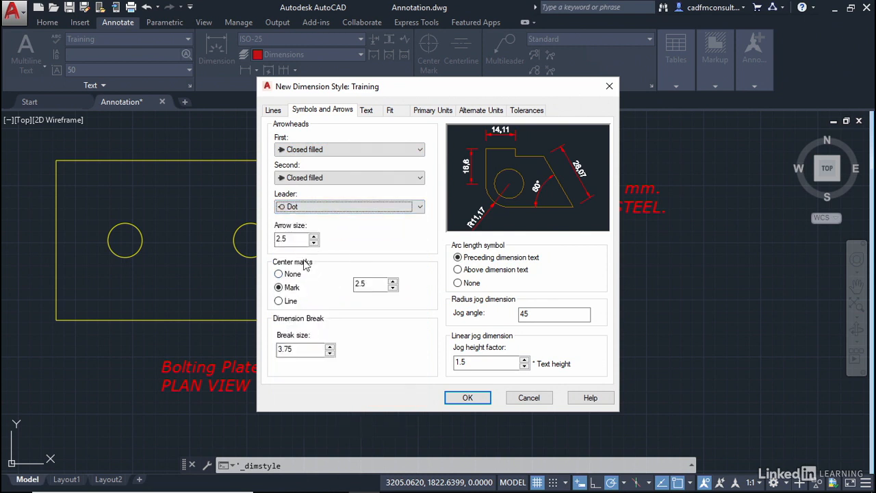
Set the arrow size to 3.5 and the center marks to None
{"action": "double_click", "coordinate": [297, 239]}
{"action": "type", "text": "3.5"}
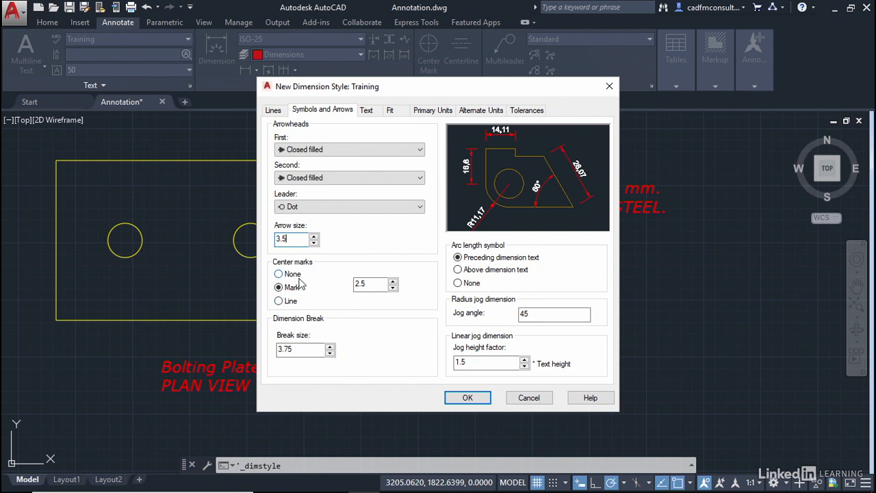
{"action": "left_click", "coordinate": [278, 275]}
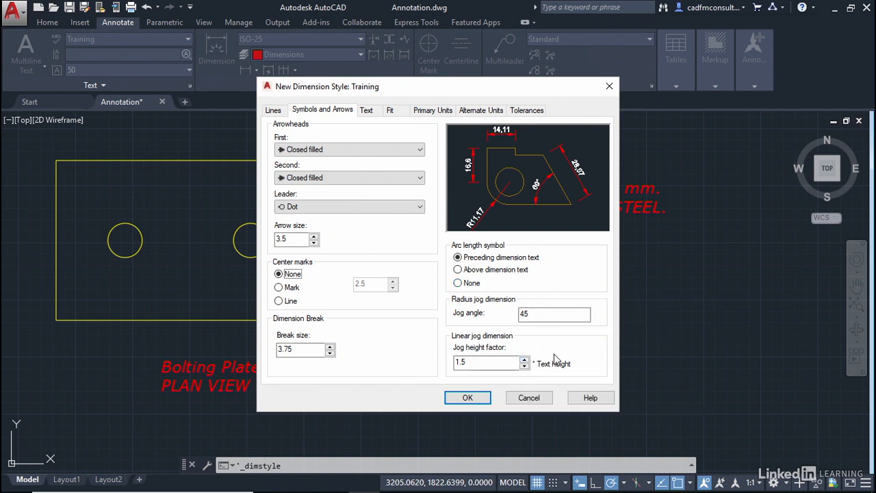
Set the dimension text style to Training and the text color to ByLayer
{"action": "left_click", "coordinate": [368, 113]}
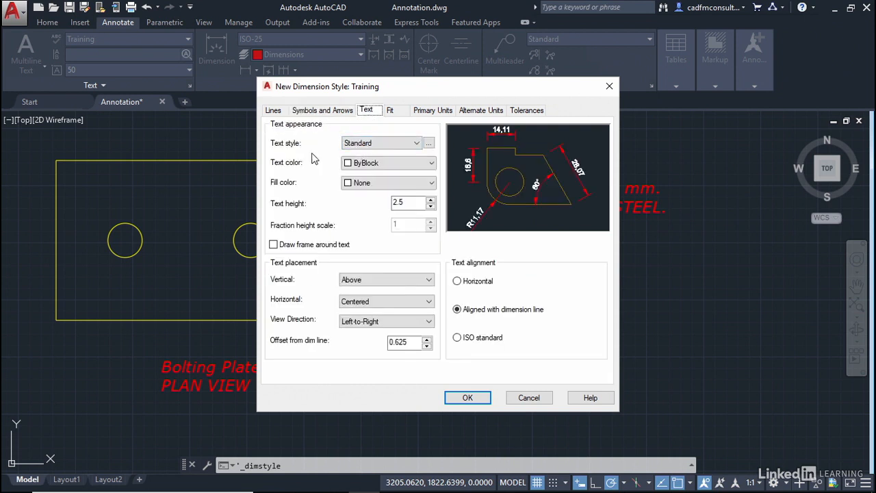
{"action": "left_click", "coordinate": [415, 144]}
{"action": "left_click", "coordinate": [381, 172]}
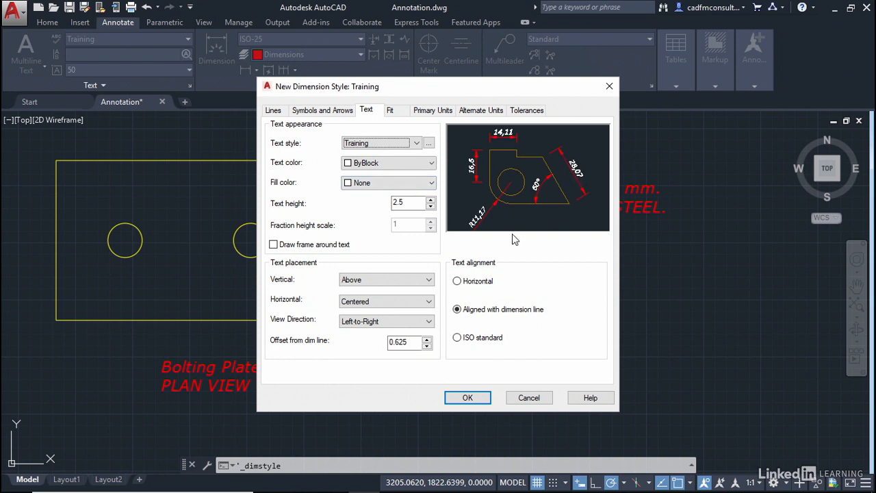
{"action": "left_click", "coordinate": [394, 164]}
{"action": "left_click", "coordinate": [387, 176]}
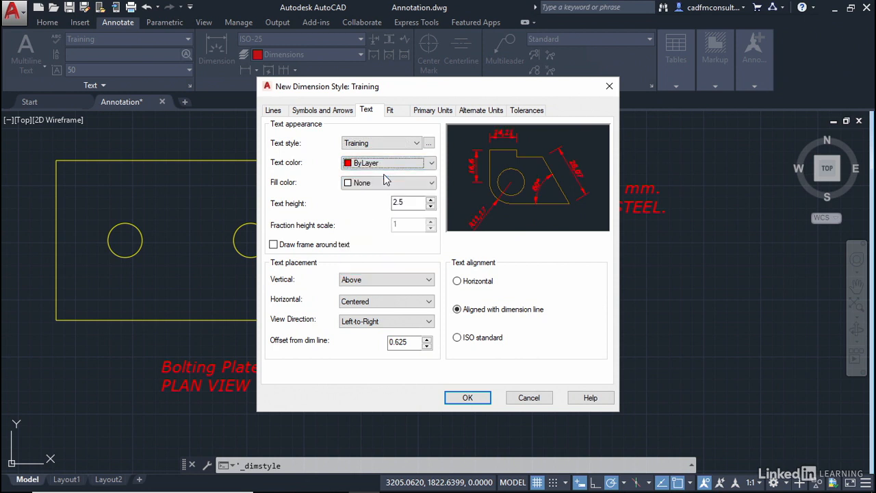
Try Yellow as the fill color of the dimension text, and set it back to None
{"action": "left_click", "coordinate": [387, 183]}
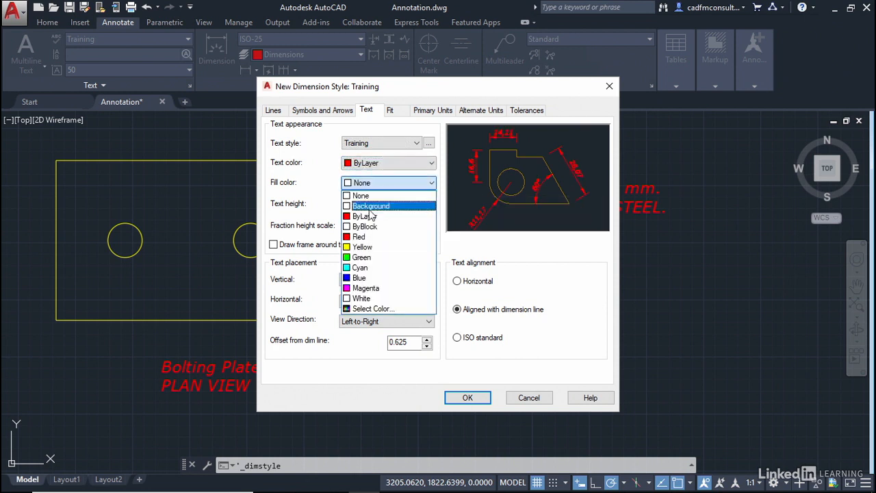
{"action": "key", "text": "Escape"}
{"action": "left_click", "coordinate": [363, 247]}
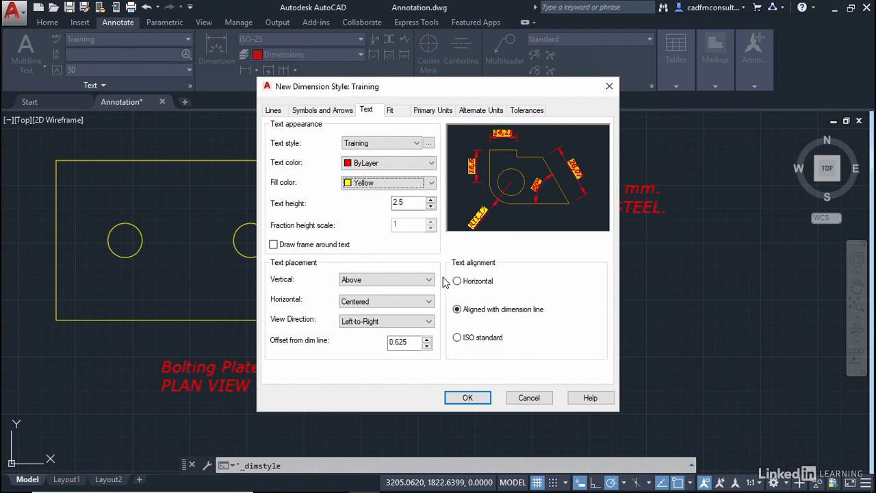
{"action": "left_click", "coordinate": [387, 185]}
{"action": "left_click", "coordinate": [367, 195]}
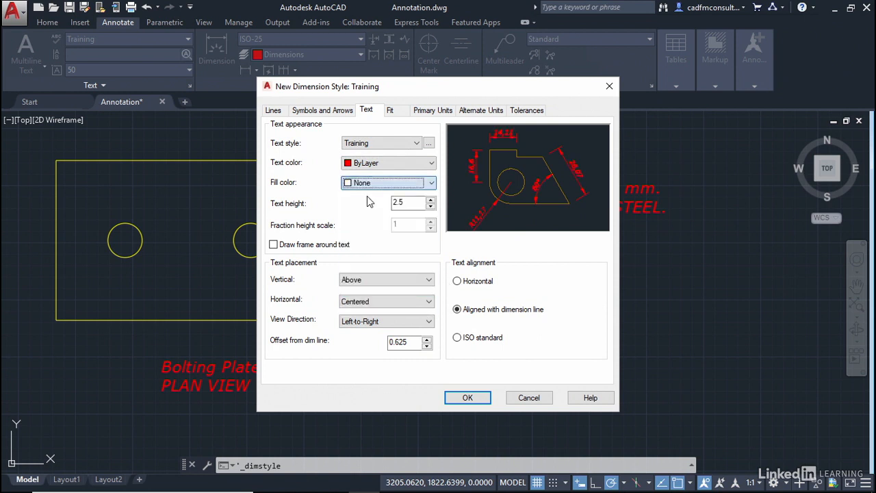
Set the dimension text height to 3.5
{"action": "double_click", "coordinate": [411, 201]}
{"action": "type", "text": "3"}
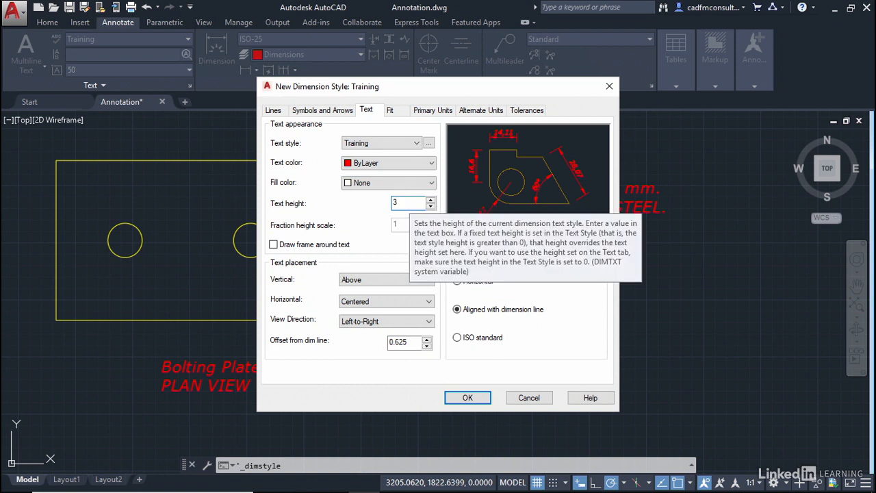
{"action": "type", "text": ".5"}
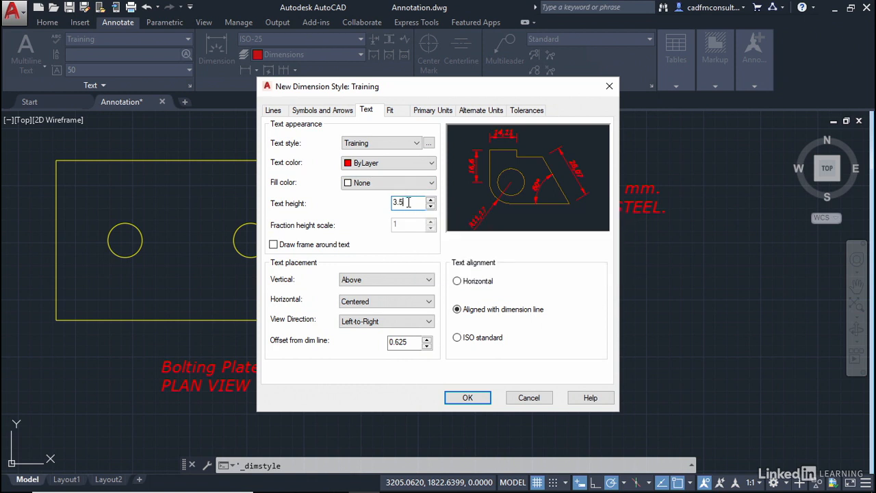
{"action": "key", "text": "Tab"}
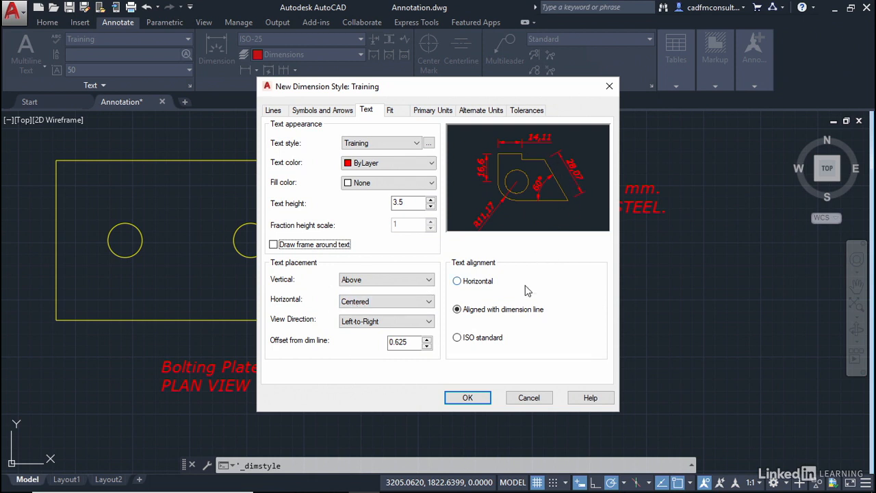
Try the text placements At Ext Line 1 horizontally and Centered vertically, returning each to Centered horizontally and Above vertically
{"action": "left_click", "coordinate": [429, 302]}
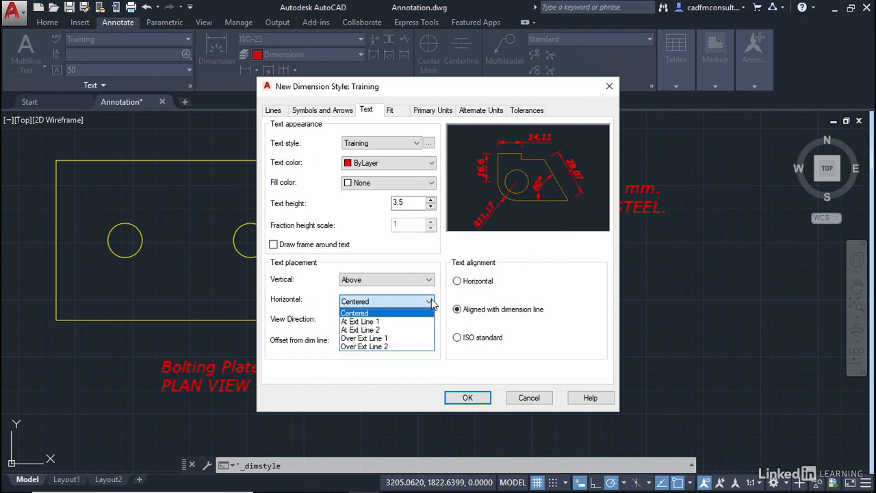
{"action": "left_click", "coordinate": [391, 322]}
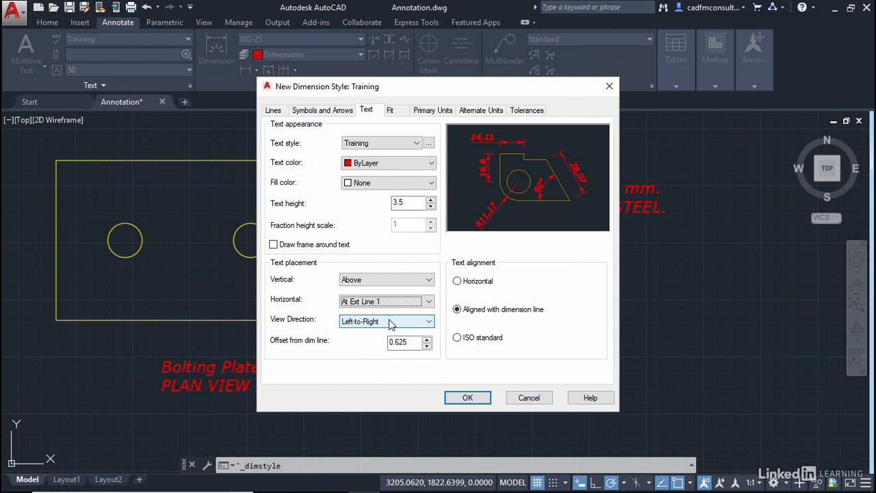
{"action": "left_click", "coordinate": [428, 301]}
{"action": "left_click", "coordinate": [405, 310]}
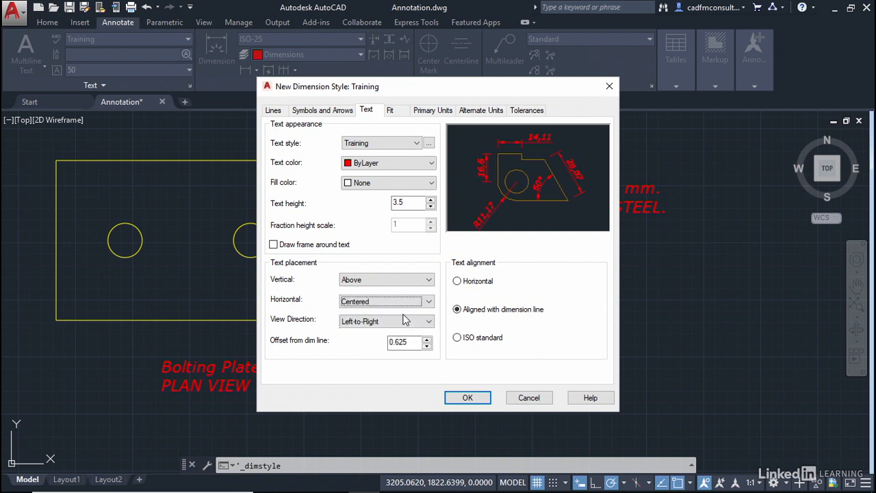
{"action": "left_click", "coordinate": [429, 280]}
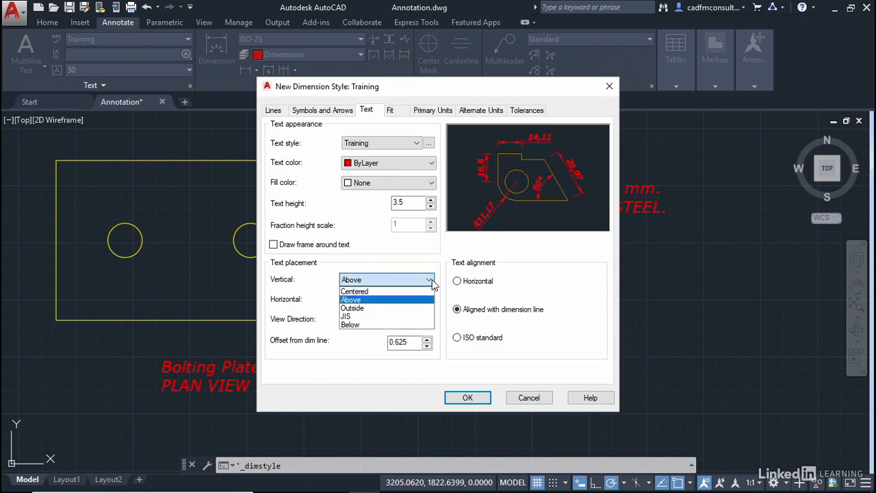
{"action": "left_click", "coordinate": [377, 292]}
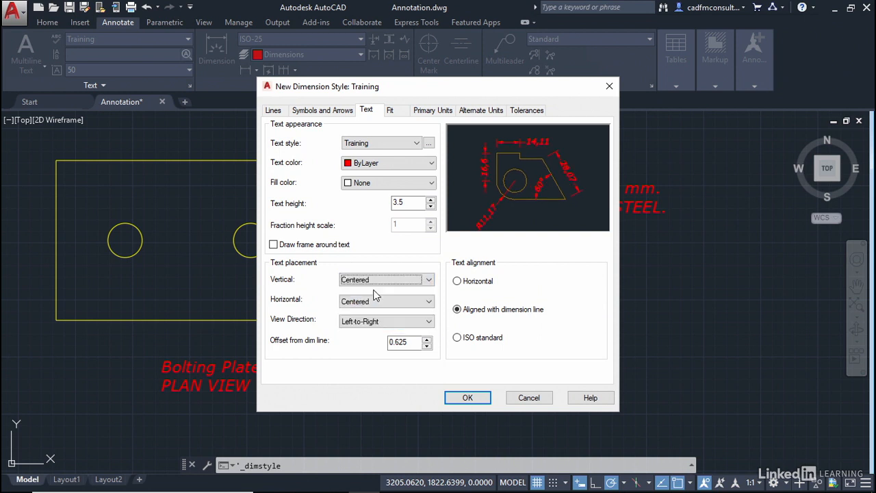
{"action": "left_click", "coordinate": [379, 281]}
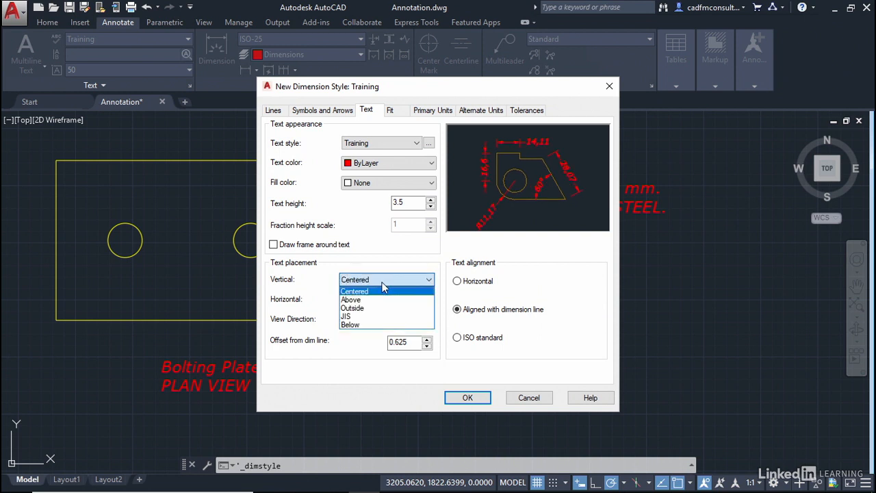
{"action": "left_click", "coordinate": [376, 299]}
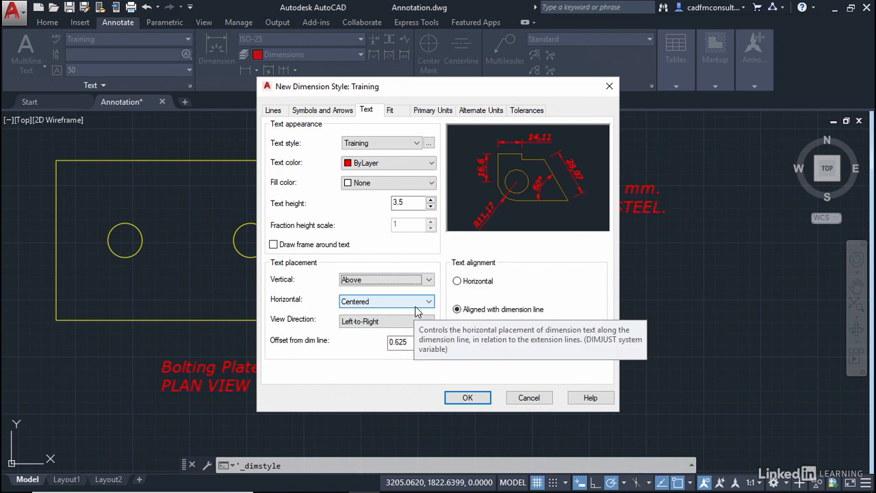
Set the text offset from the dimension line to 1.5
{"action": "double_click", "coordinate": [409, 344]}
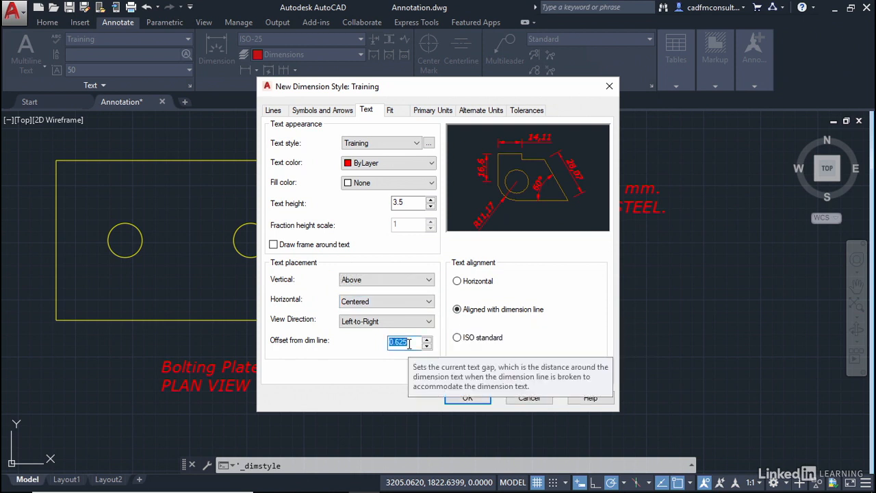
{"action": "type", "text": "1.5"}
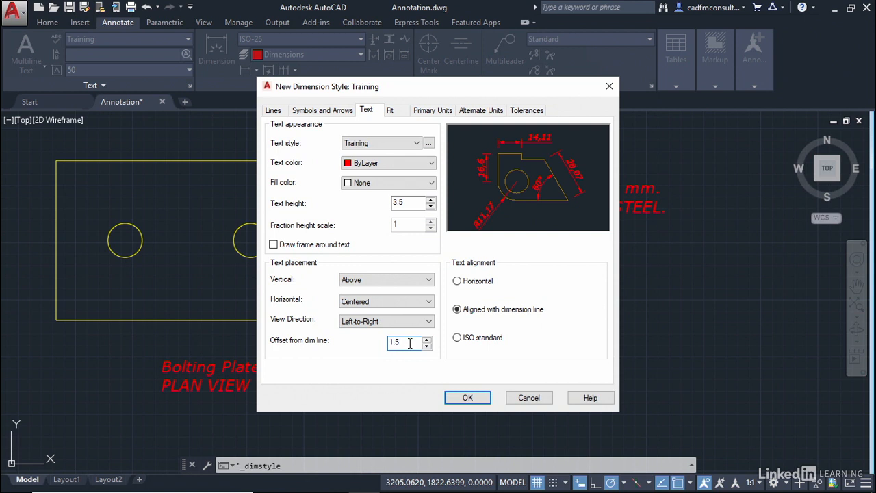
{"action": "key", "text": "Tab"}
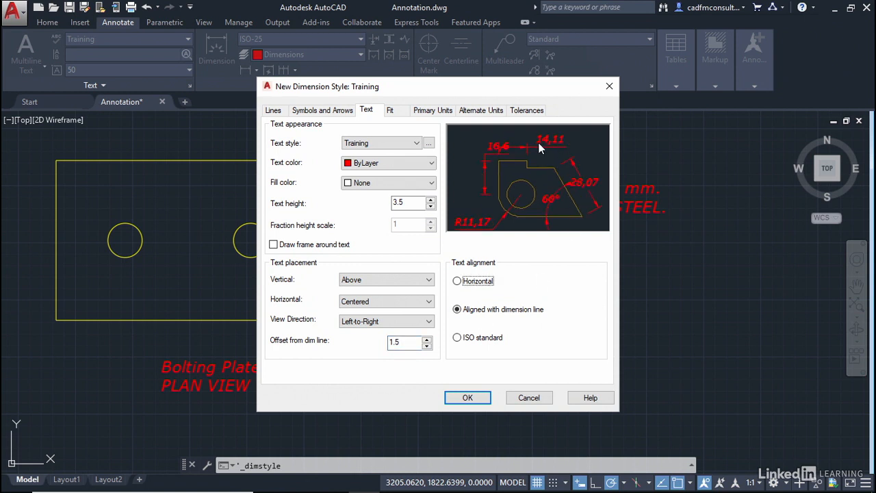
Try the Horizontal and ISO standard text alignments, and return to Aligned with dimension line
{"action": "left_click", "coordinate": [467, 287]}
{"action": "left_click", "coordinate": [458, 309]}
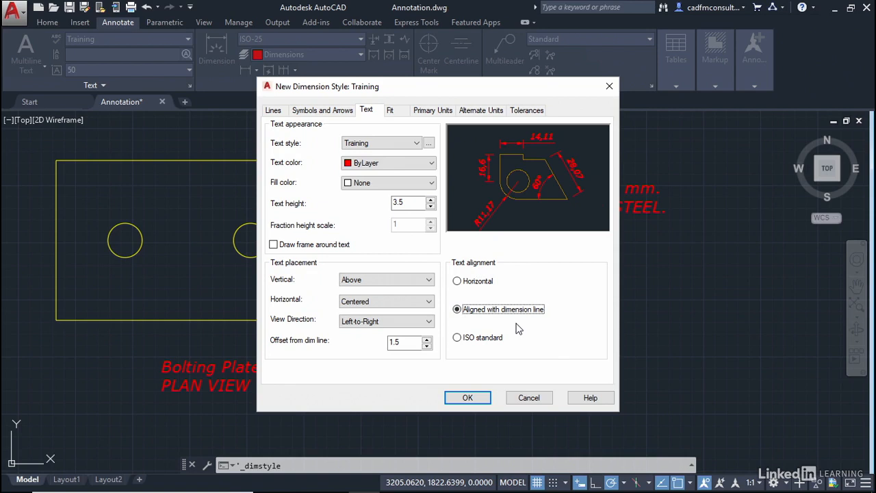
{"action": "left_click", "coordinate": [457, 338]}
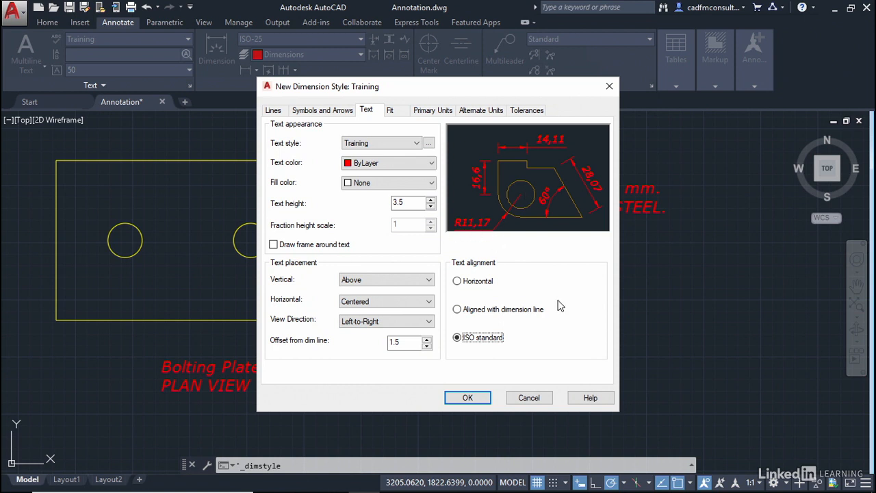
{"action": "left_click", "coordinate": [458, 309]}
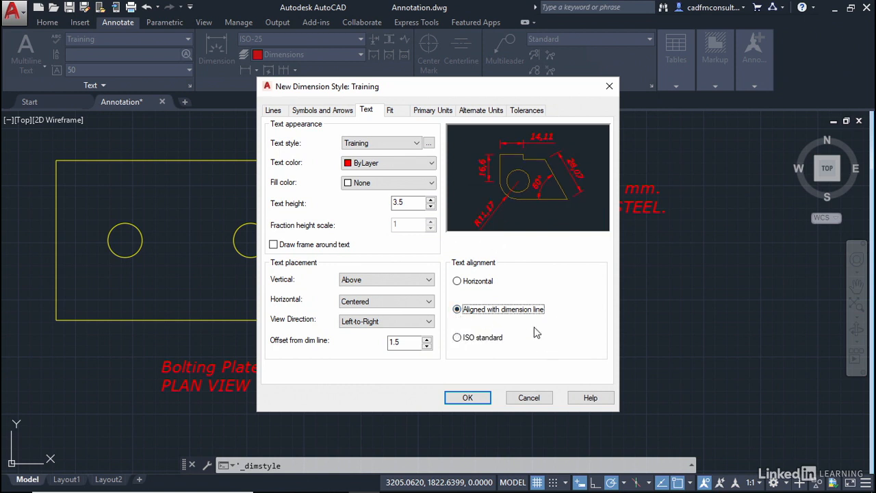
Set the linear dimensions of the primary units to a precision of 0.0 with a period as the decimal separator
{"action": "left_click", "coordinate": [390, 111]}
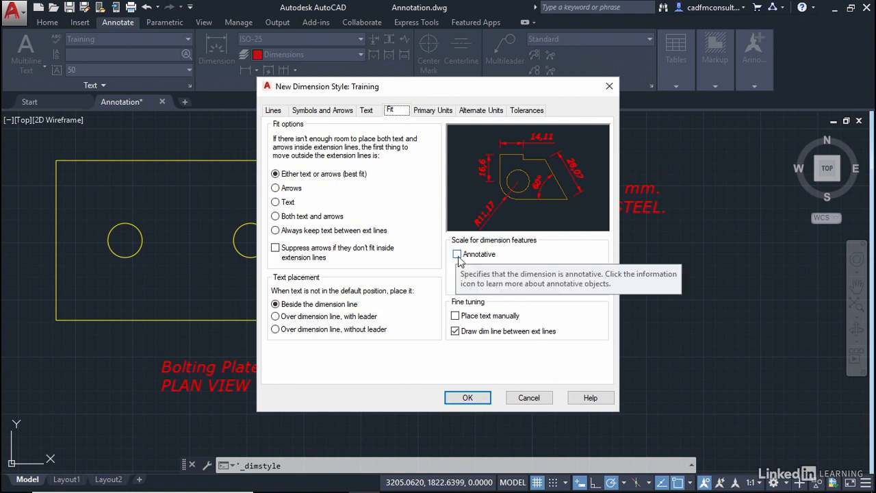
{"action": "left_click", "coordinate": [432, 114]}
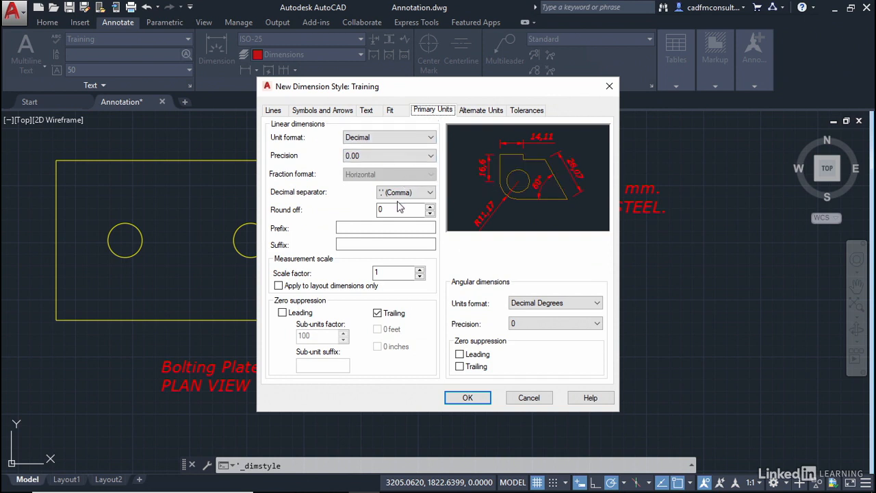
{"action": "left_click", "coordinate": [390, 156]}
{"action": "left_click", "coordinate": [380, 167]}
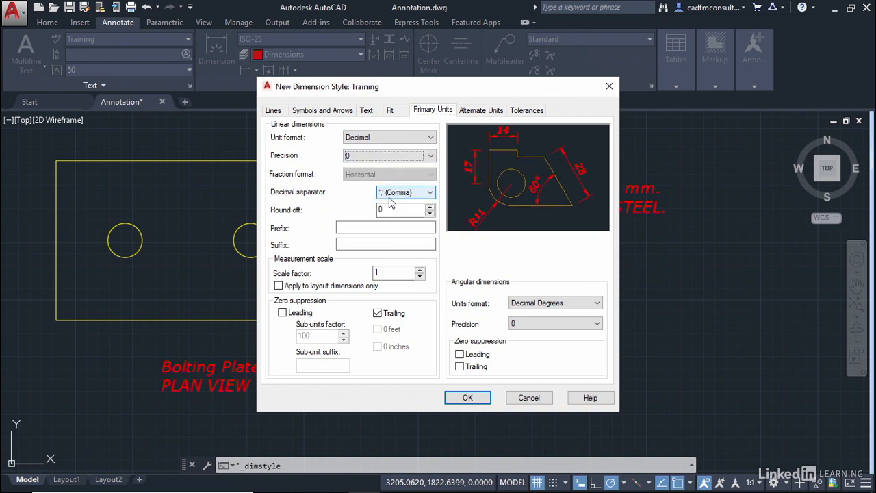
{"action": "left_click", "coordinate": [390, 156]}
{"action": "left_click", "coordinate": [386, 166]}
{"action": "key", "text": "Down"}
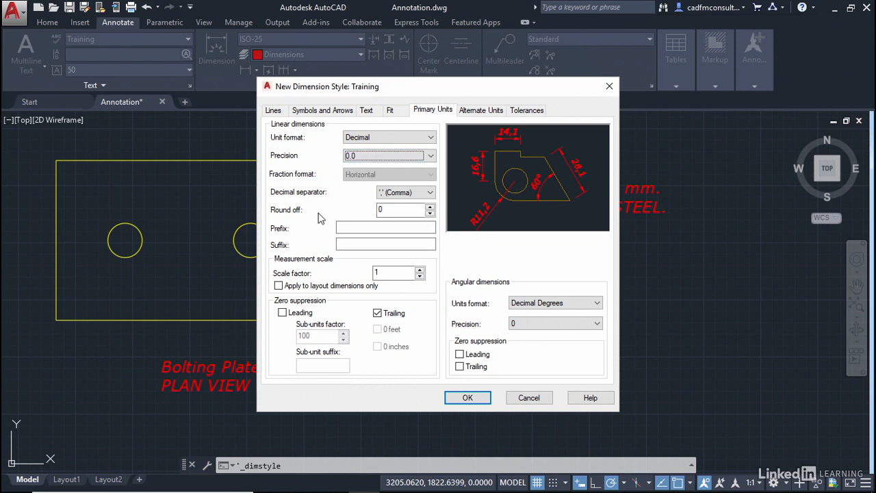
{"action": "left_click", "coordinate": [417, 195]}
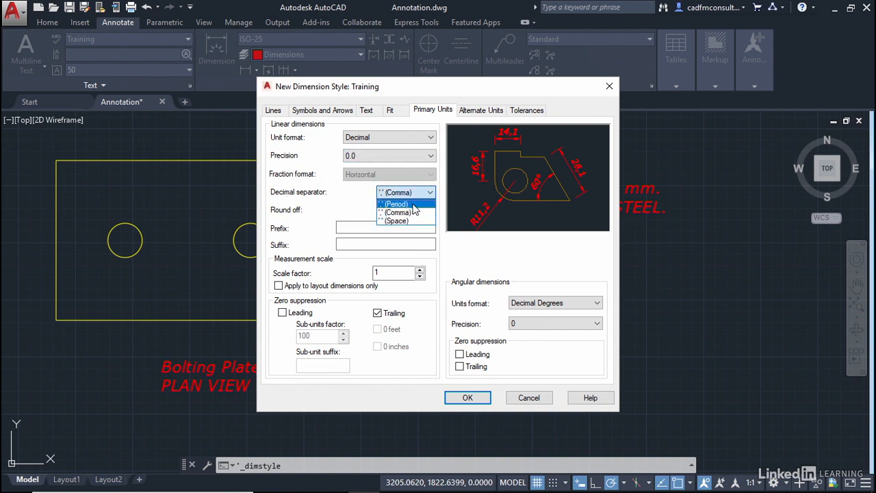
{"action": "left_click", "coordinate": [415, 204]}
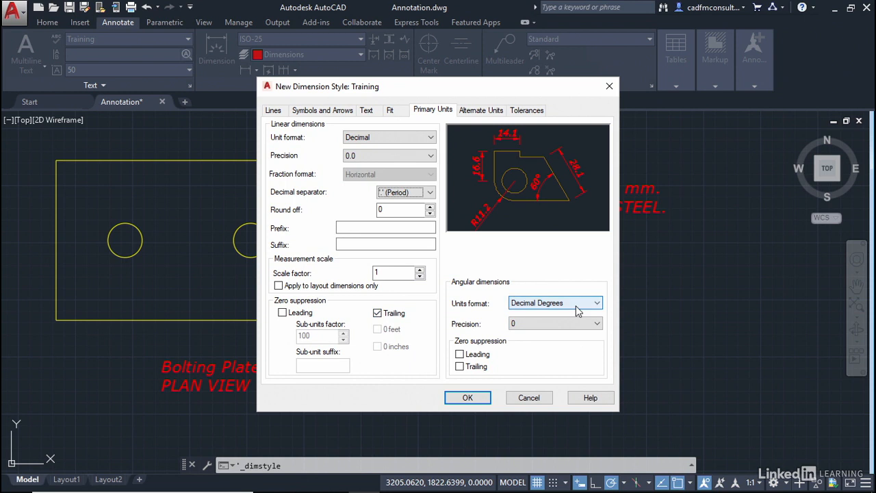
Set the angular dimension precision to 0.0 and suppress its trailing zeros
{"action": "left_click", "coordinate": [568, 324]}
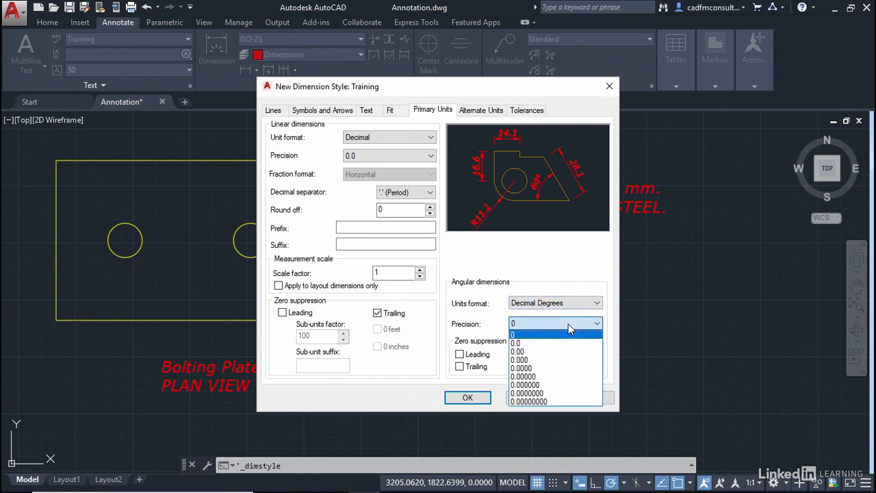
{"action": "left_click", "coordinate": [546, 343]}
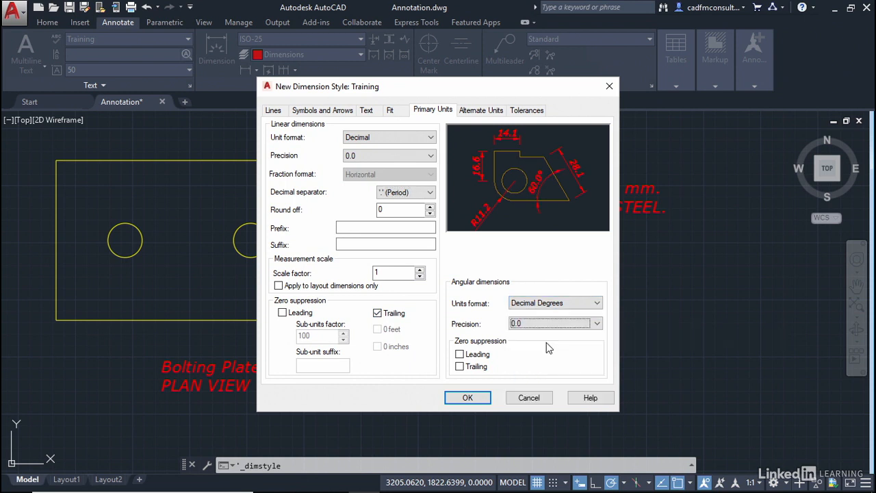
{"action": "left_click", "coordinate": [460, 367]}
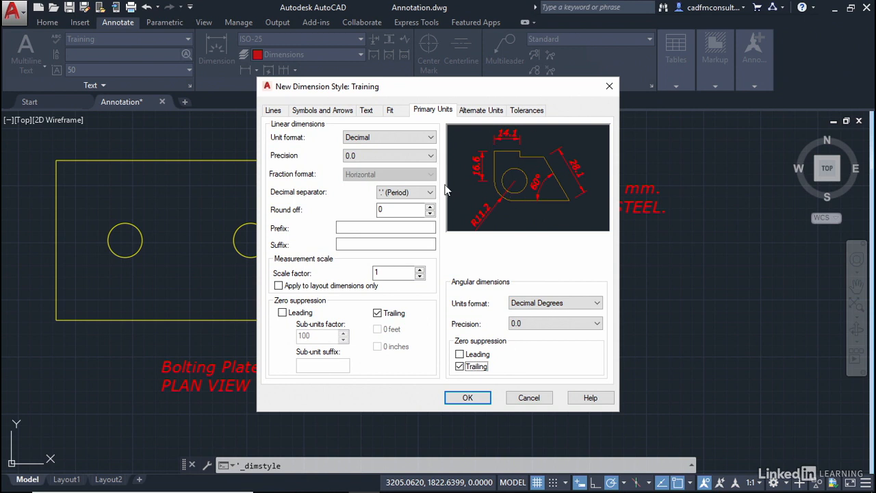
Try displaying alternate units in the Architectural format, and turn the alternate units off again
{"action": "left_click", "coordinate": [486, 117]}
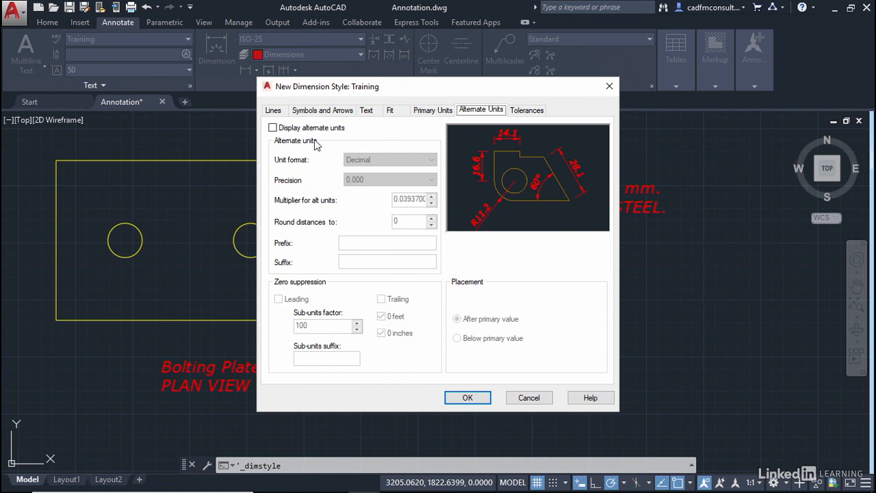
{"action": "left_click", "coordinate": [272, 128]}
{"action": "left_click", "coordinate": [379, 161]}
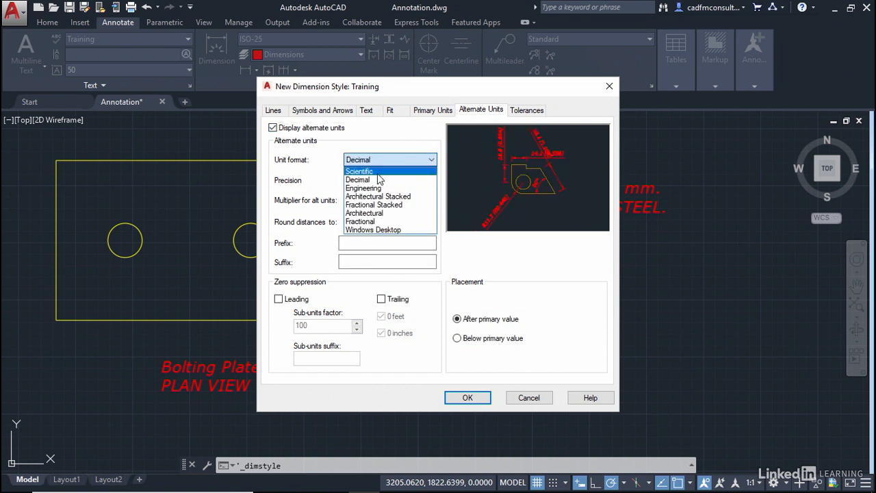
{"action": "left_click", "coordinate": [376, 214]}
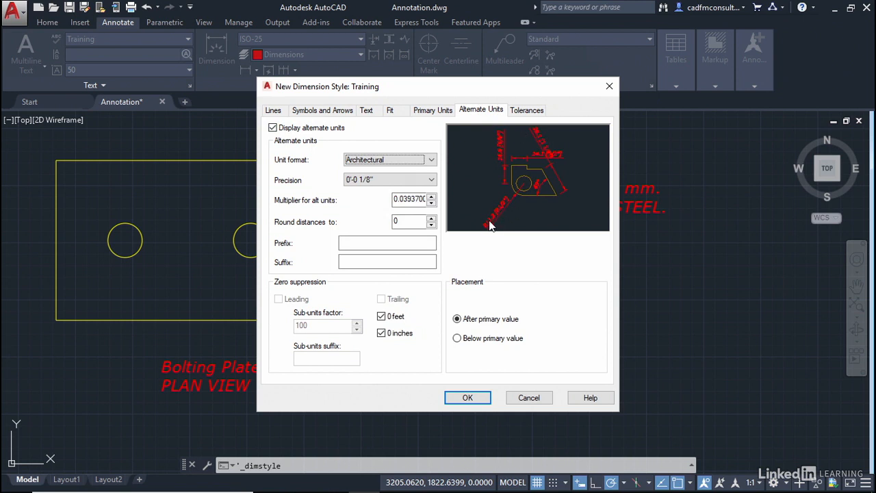
{"action": "left_click", "coordinate": [273, 127]}
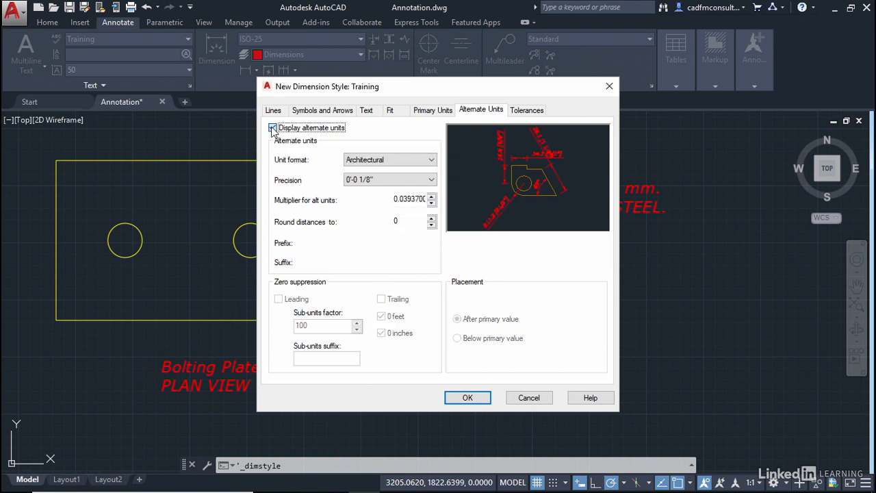
Try the Limits tolerance method for the dimension style, and return the tolerance method to None
{"action": "left_click", "coordinate": [527, 110]}
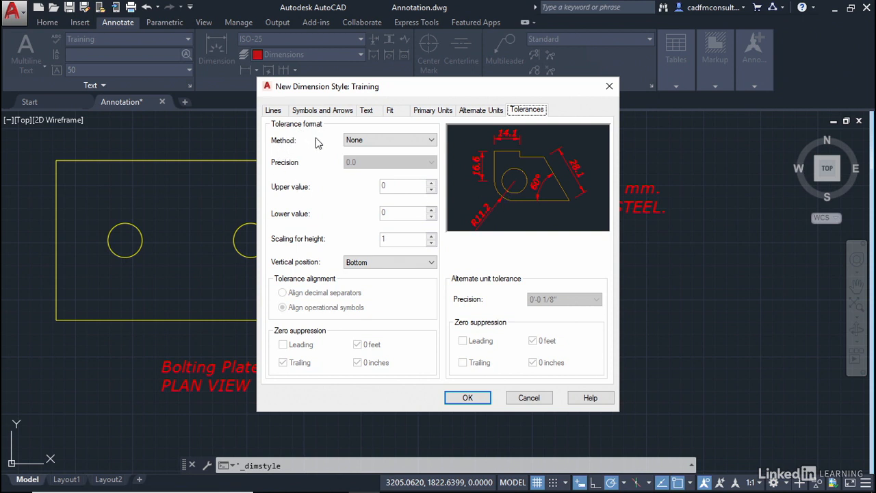
{"action": "left_click", "coordinate": [391, 140]}
{"action": "left_click", "coordinate": [355, 177]}
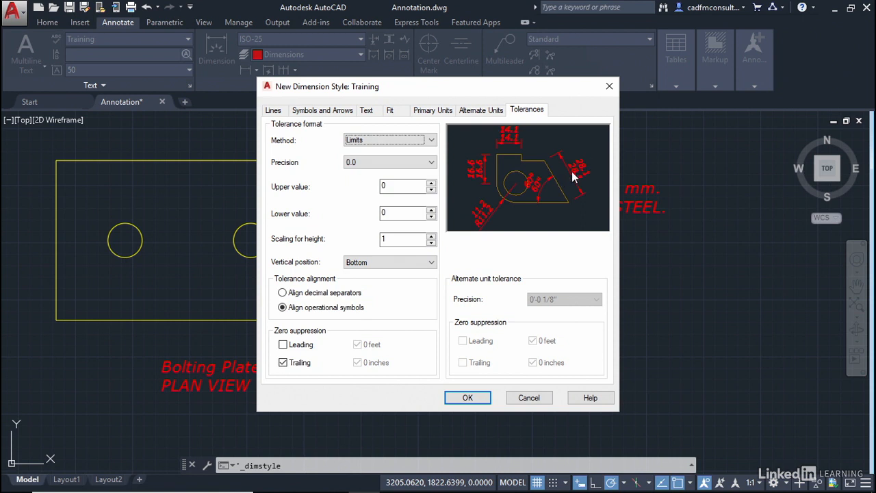
{"action": "left_click", "coordinate": [432, 140]}
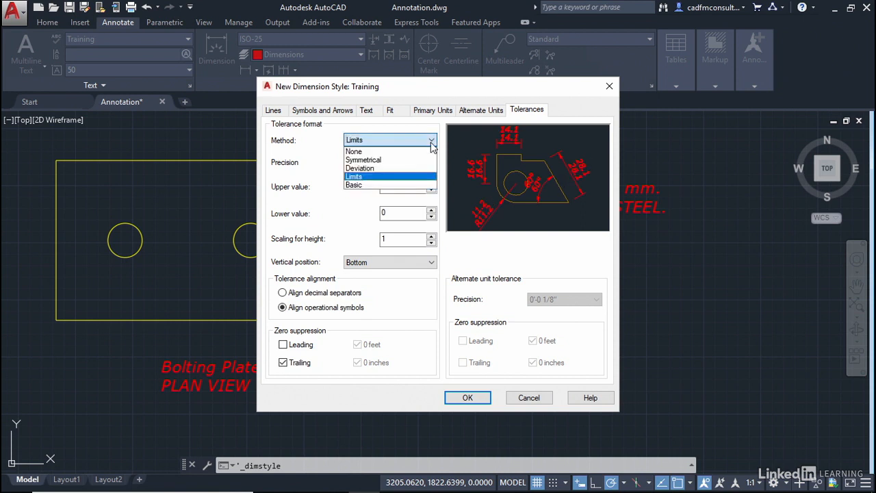
{"action": "left_click", "coordinate": [383, 148]}
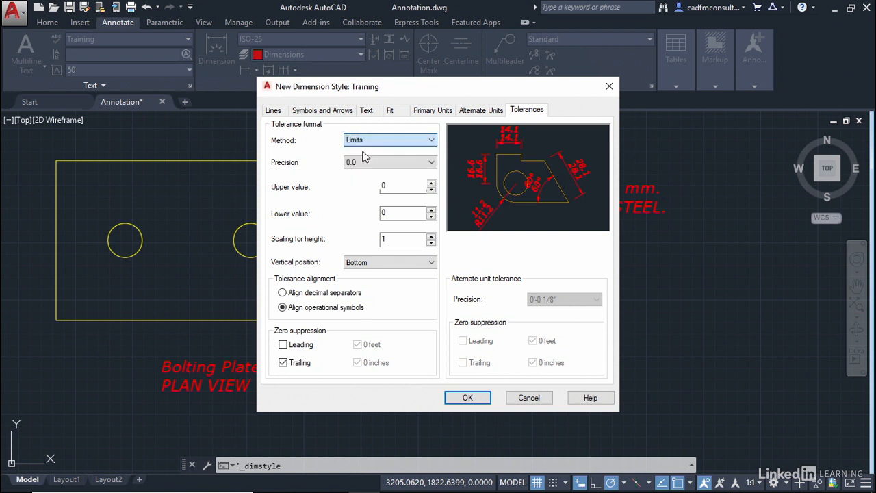
Save the Training dimension style settings, set Training as the current dimension style, and close the Dimension Style Manager
{"action": "left_click", "coordinate": [463, 397]}
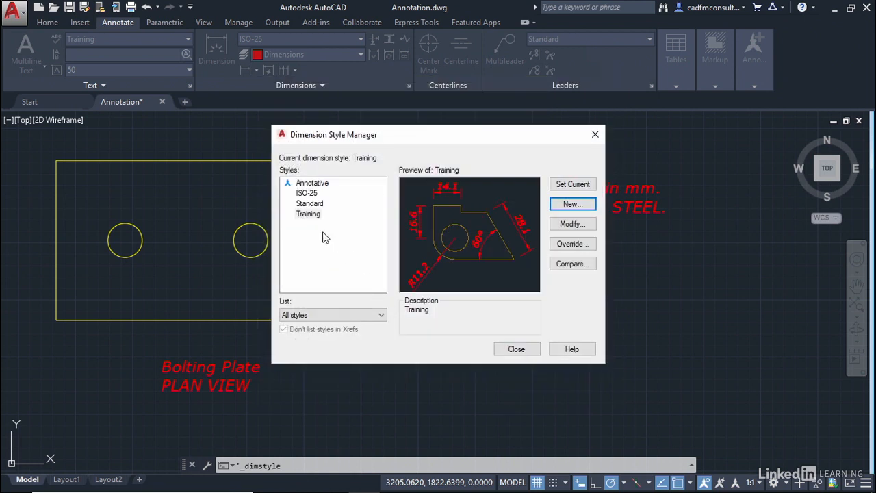
{"action": "left_click", "coordinate": [309, 214]}
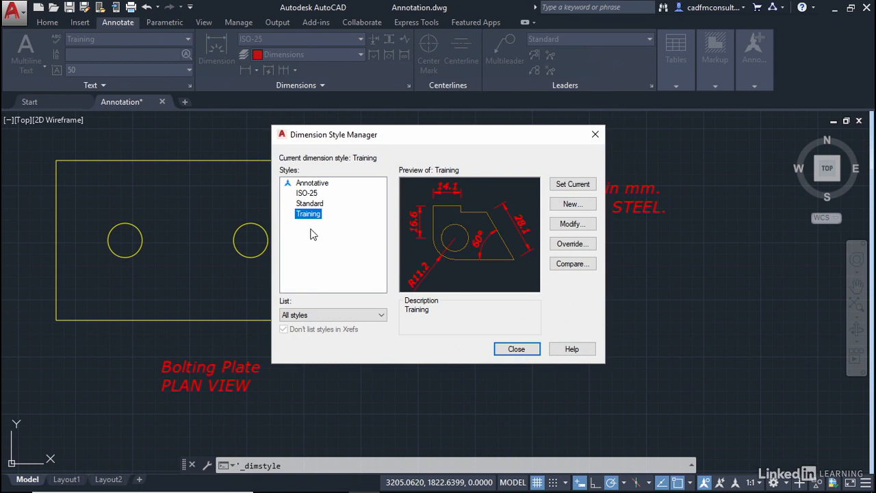
{"action": "left_click", "coordinate": [573, 184]}
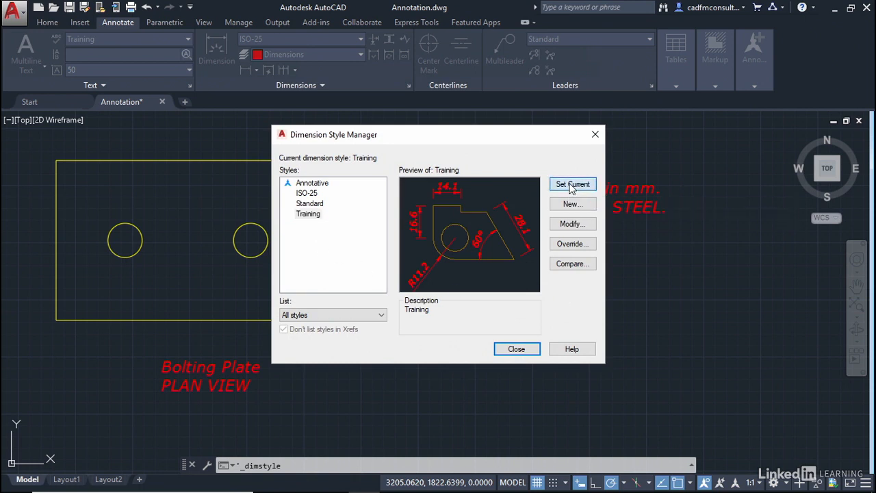
{"action": "left_click", "coordinate": [517, 349]}
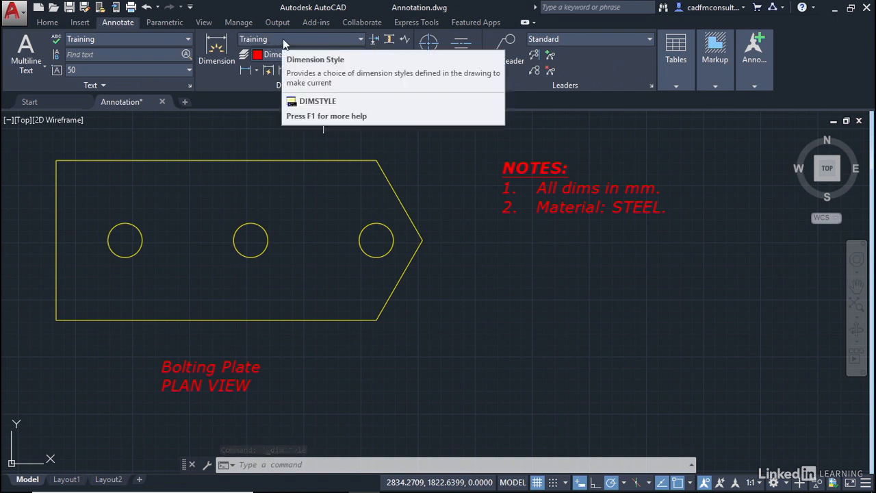
Check which text, dimension, multileader and table styles are current among the Home annotation settings
{"action": "left_click", "coordinate": [46, 23]}
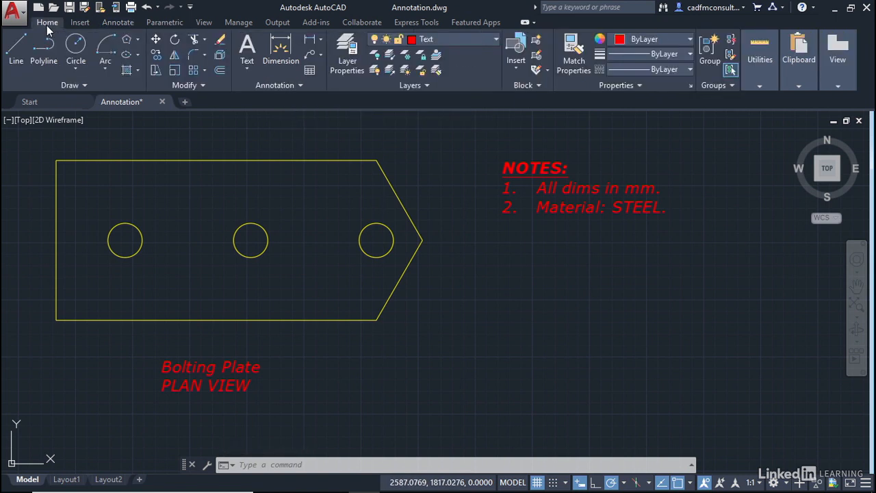
{"action": "left_click", "coordinate": [300, 85]}
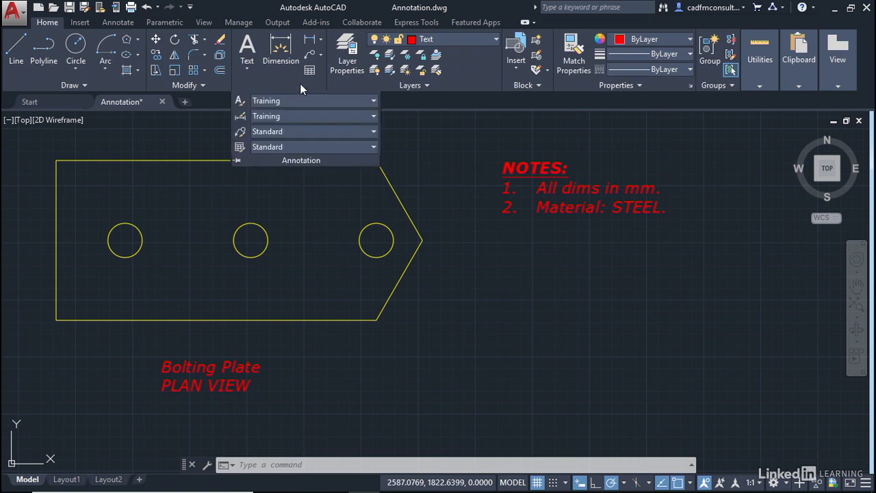